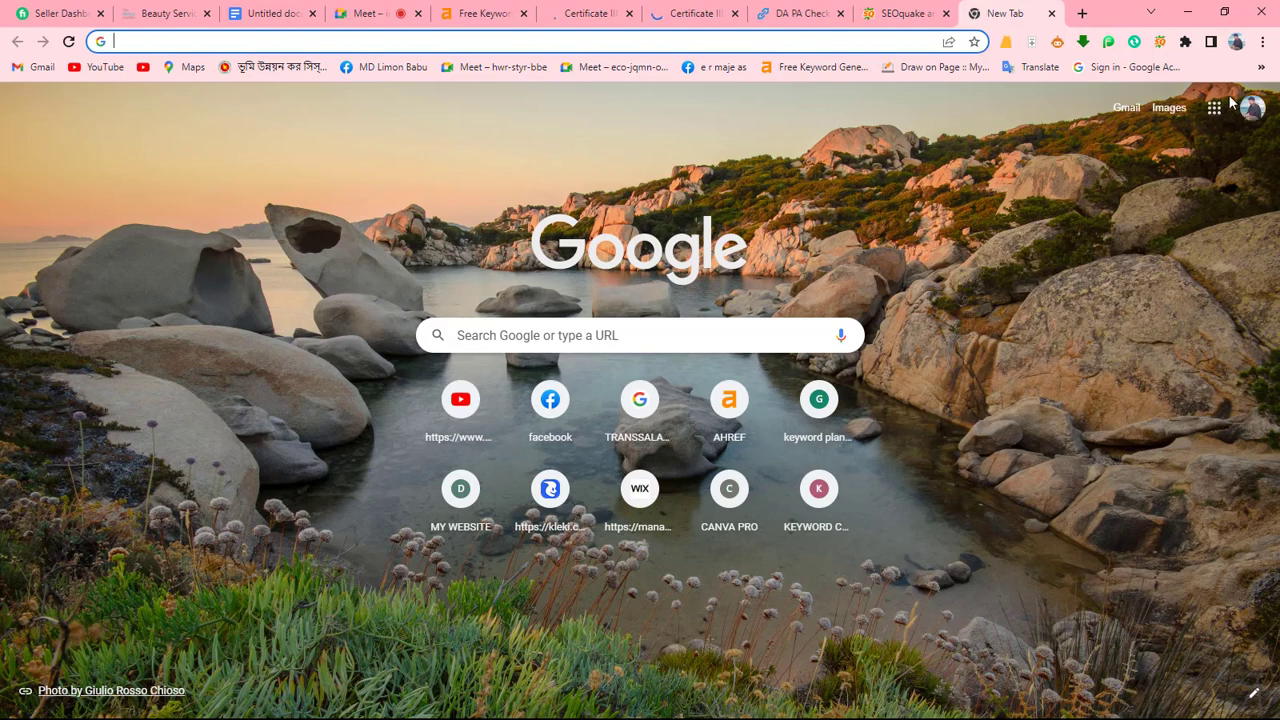
click(1214, 107)
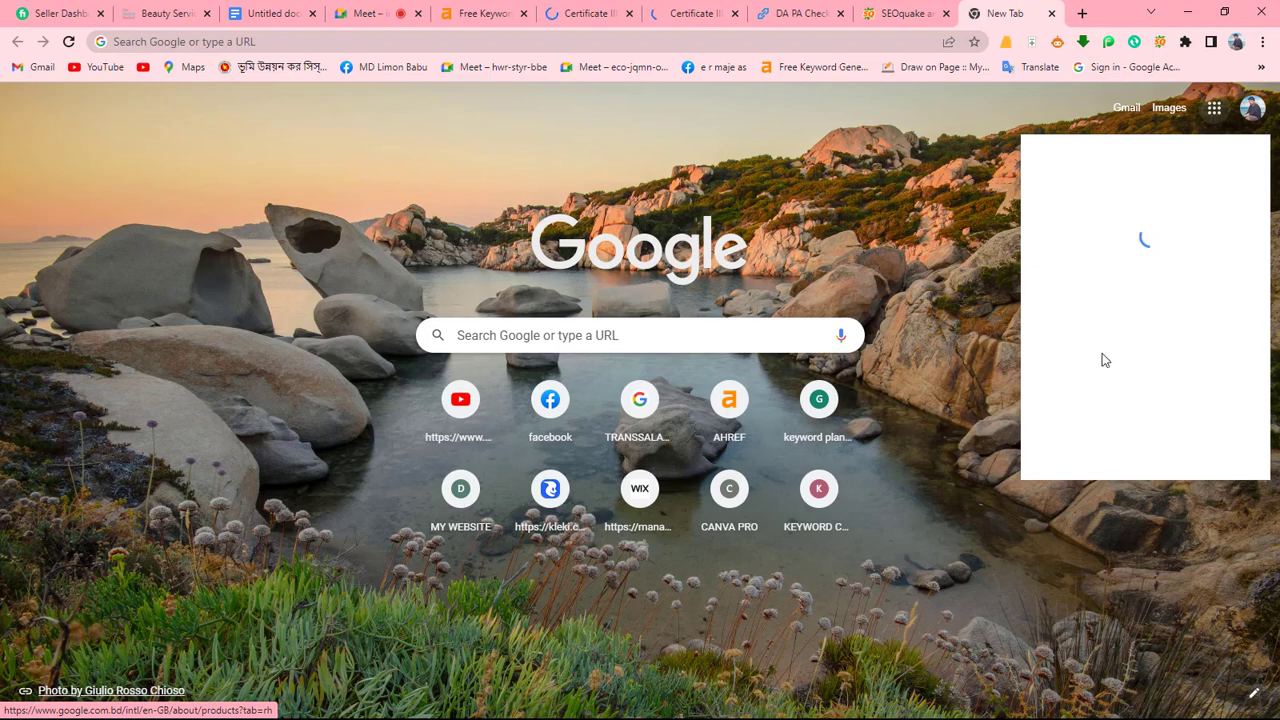
scroll(1100, 365, down, 2)
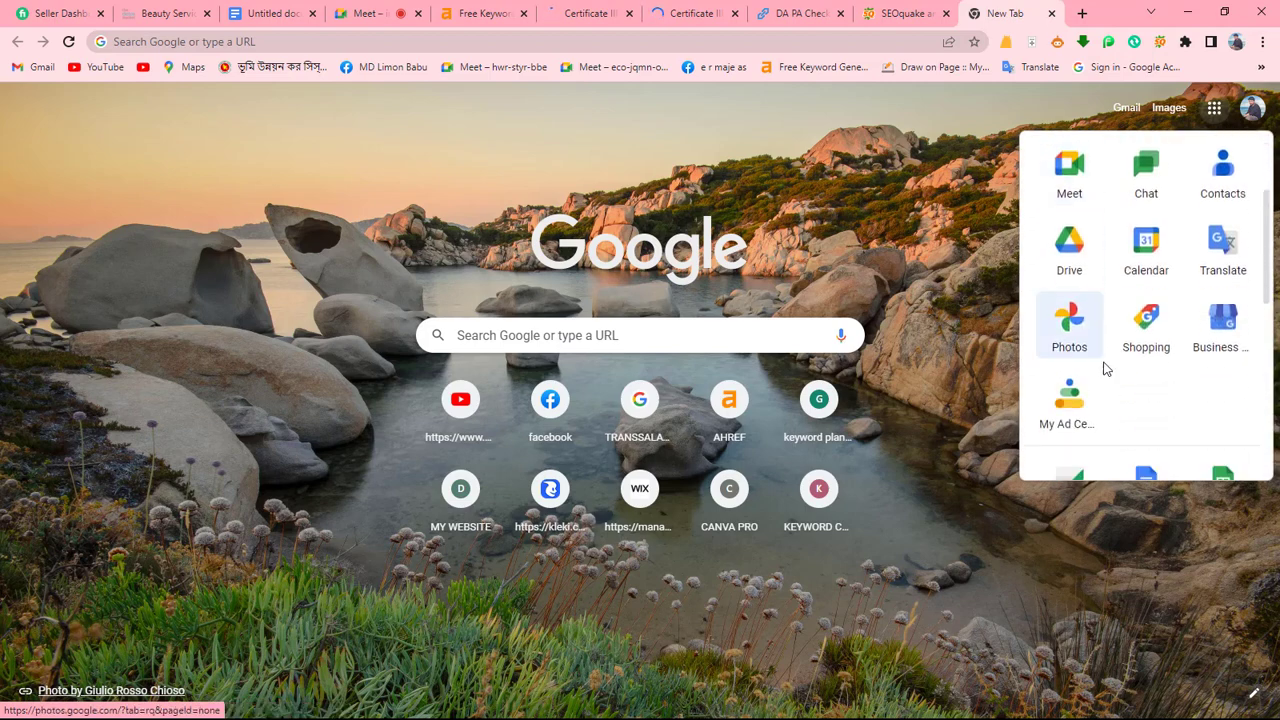
scroll(1176, 449, down, 1)
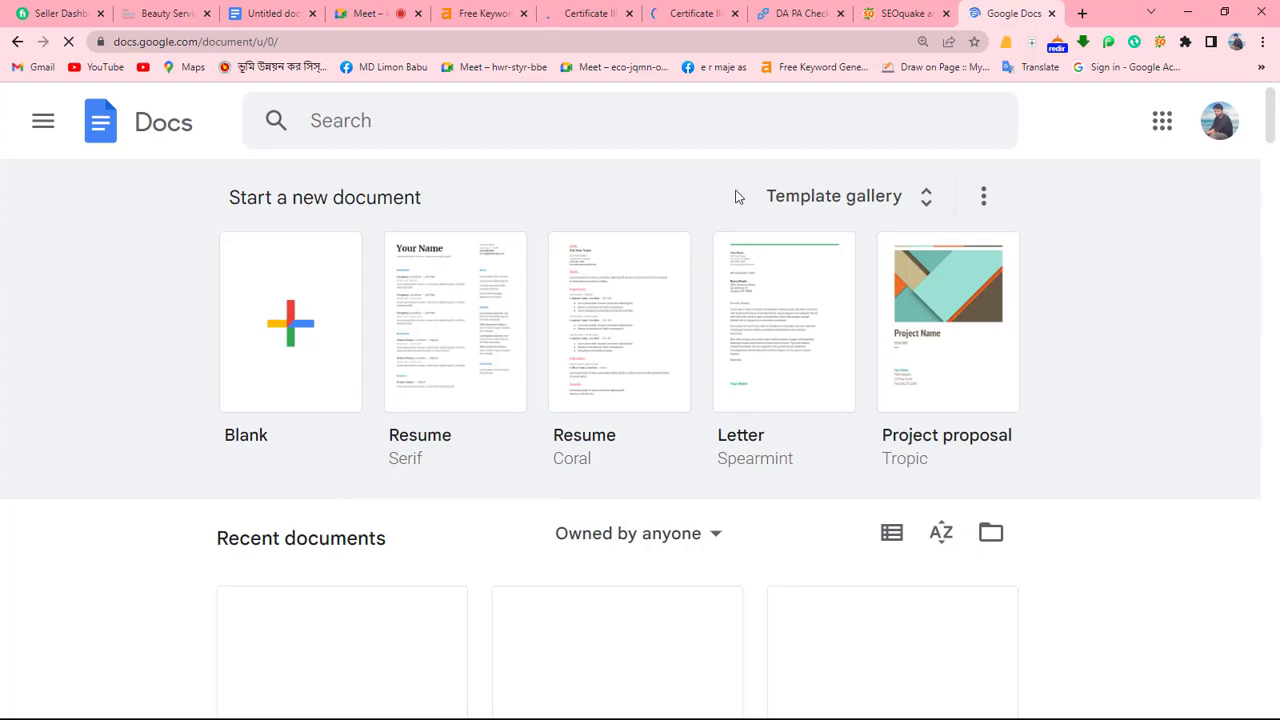
click(17, 41)
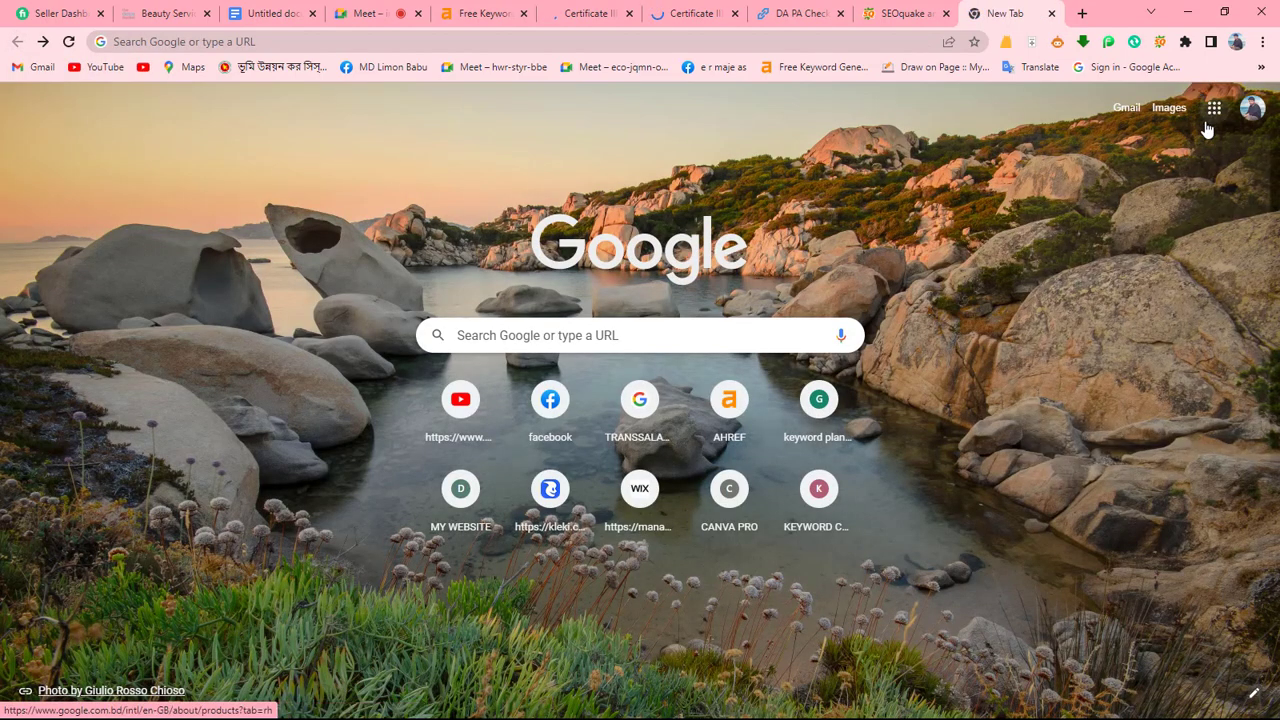
Open Google Sheets from the Google apps and create a blank spreadsheet.
click(1213, 107)
scroll(1160, 380, down, 2)
scroll(1199, 396, down, 1)
click(1225, 402)
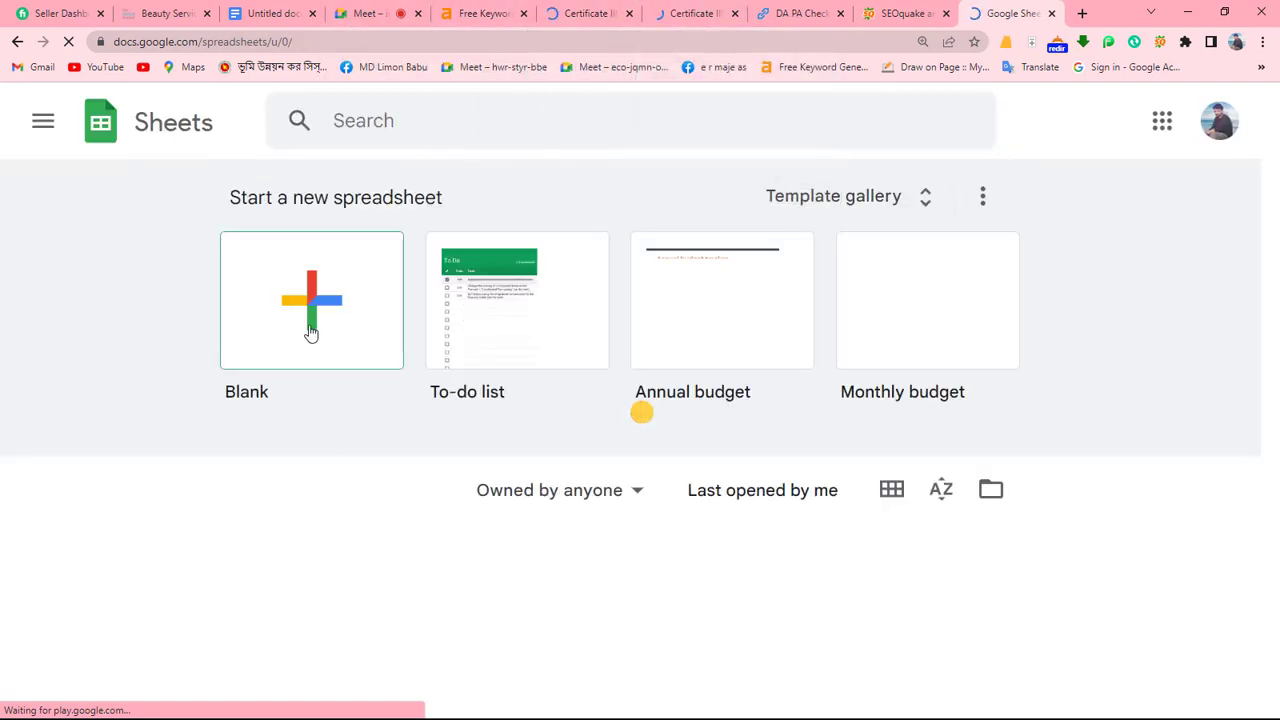
click(312, 330)
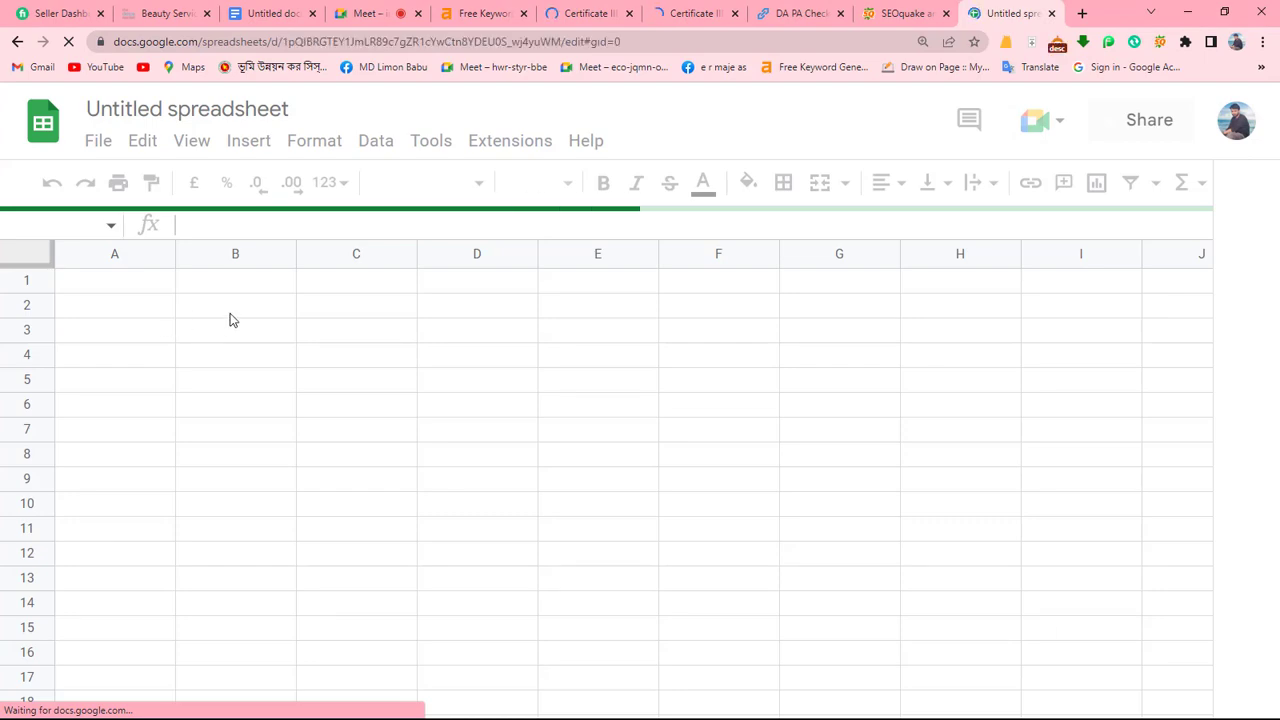
Copy the first external link's address from the SEOquake report into cell B2 of the new spreadsheet and widen column B.
click(230, 316)
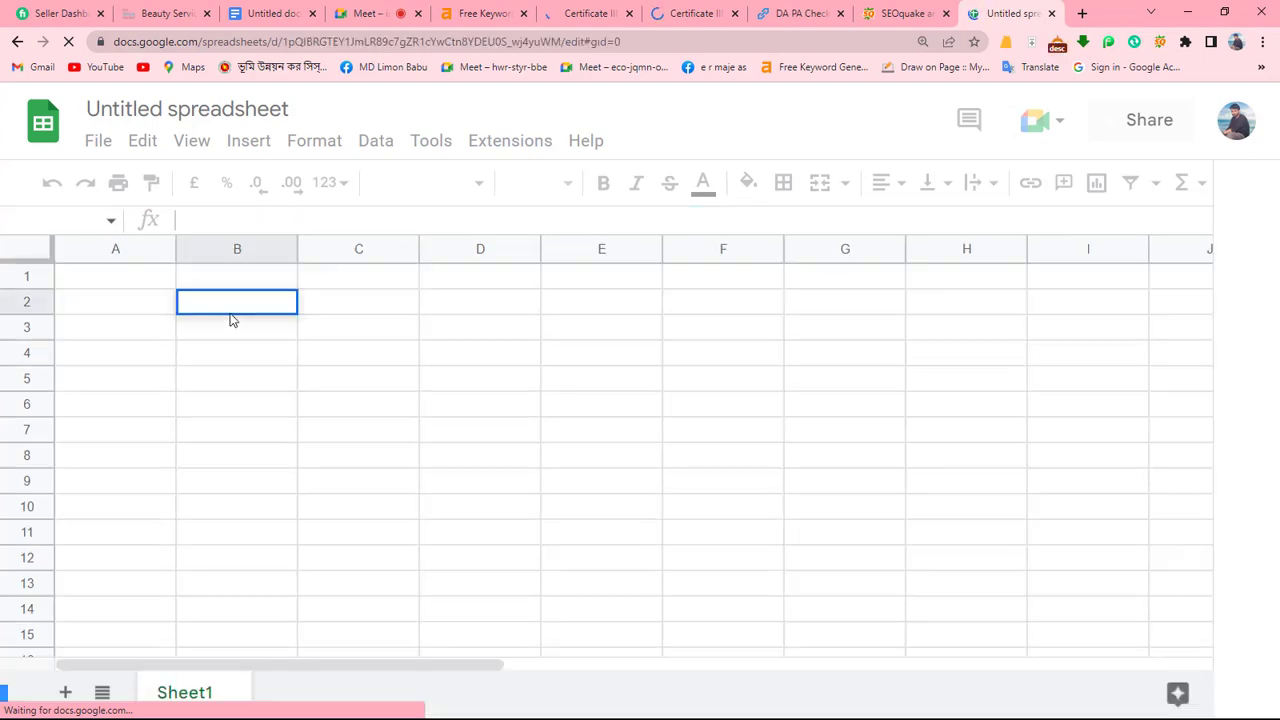
click(800, 13)
click(705, 13)
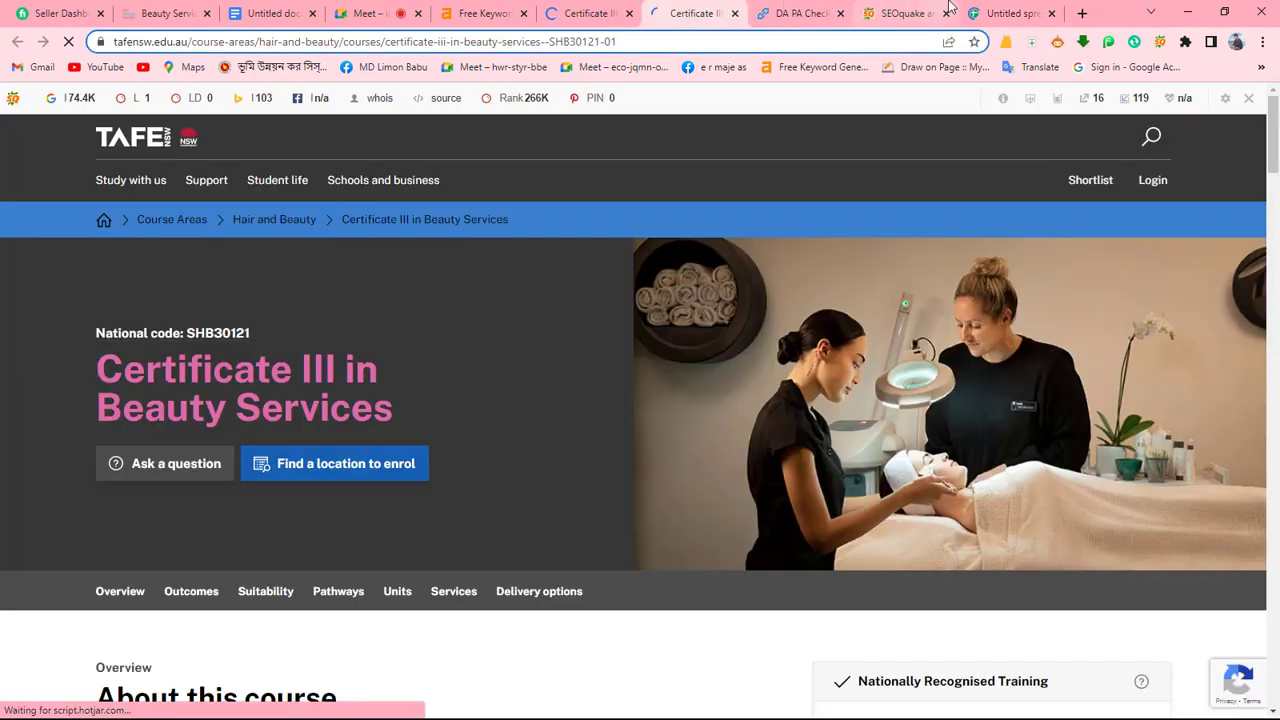
click(905, 13)
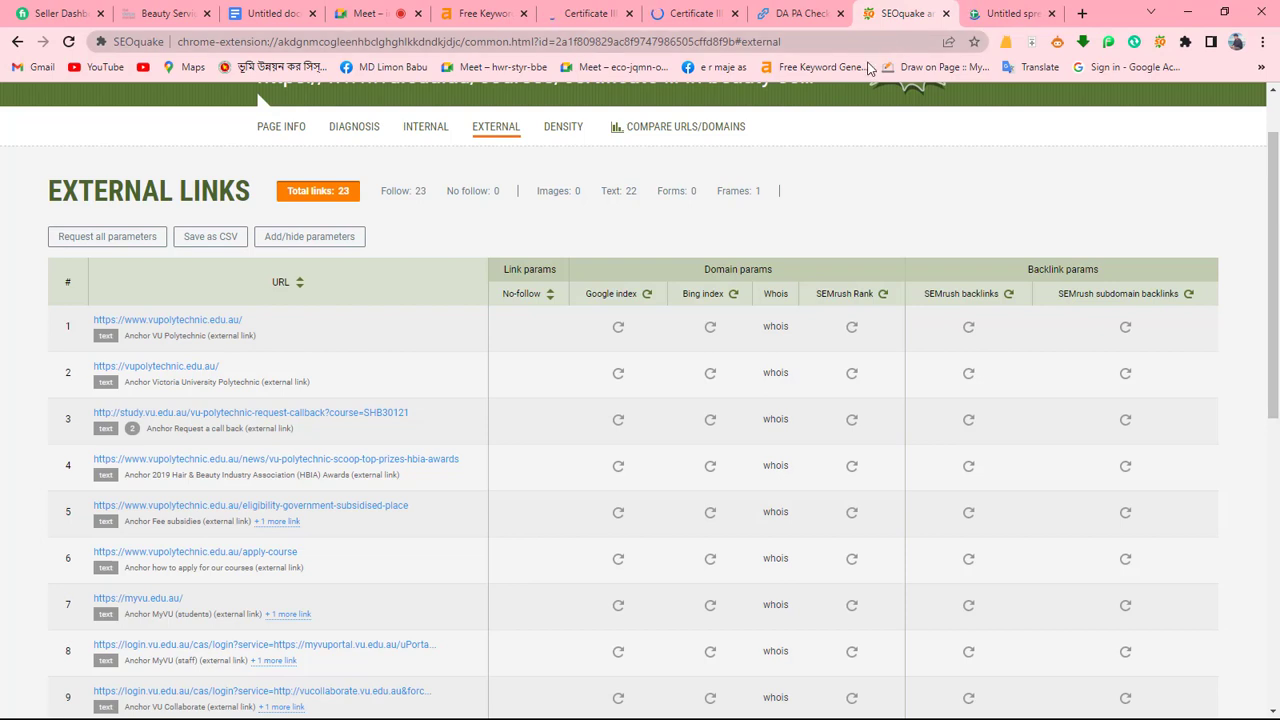
right_click(231, 320)
click(294, 431)
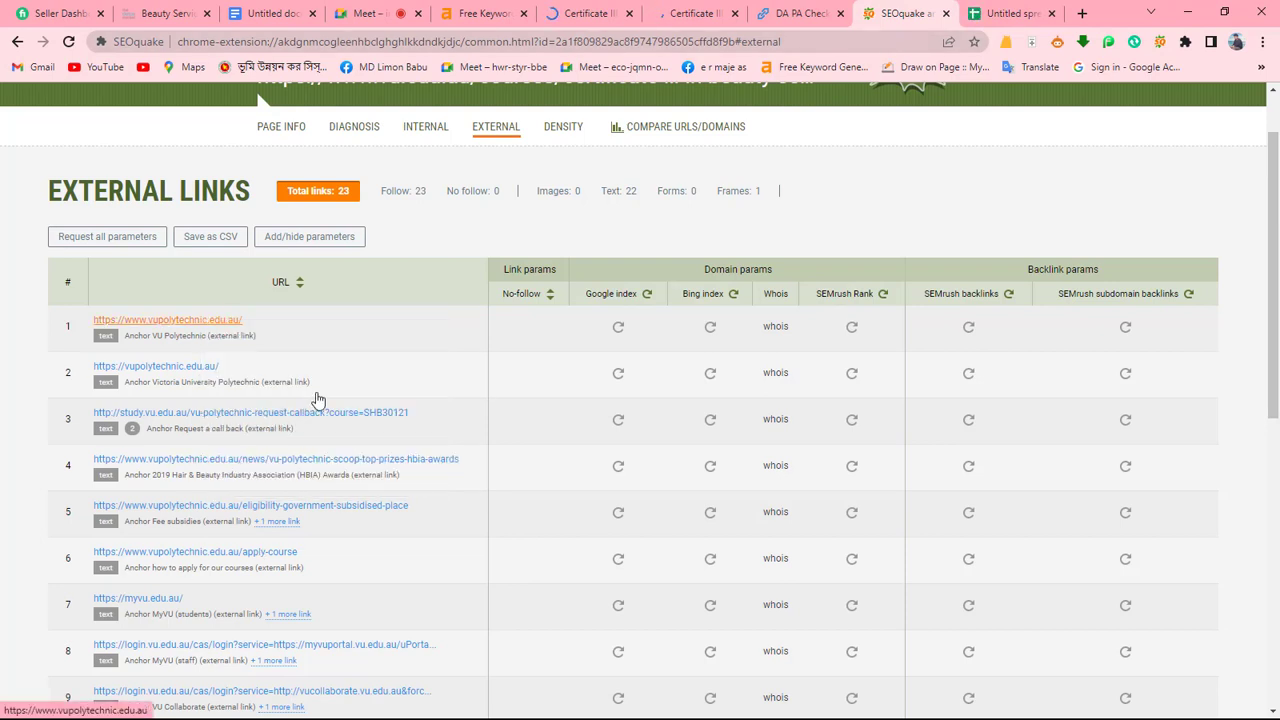
click(1010, 13)
key(ctrl+v)
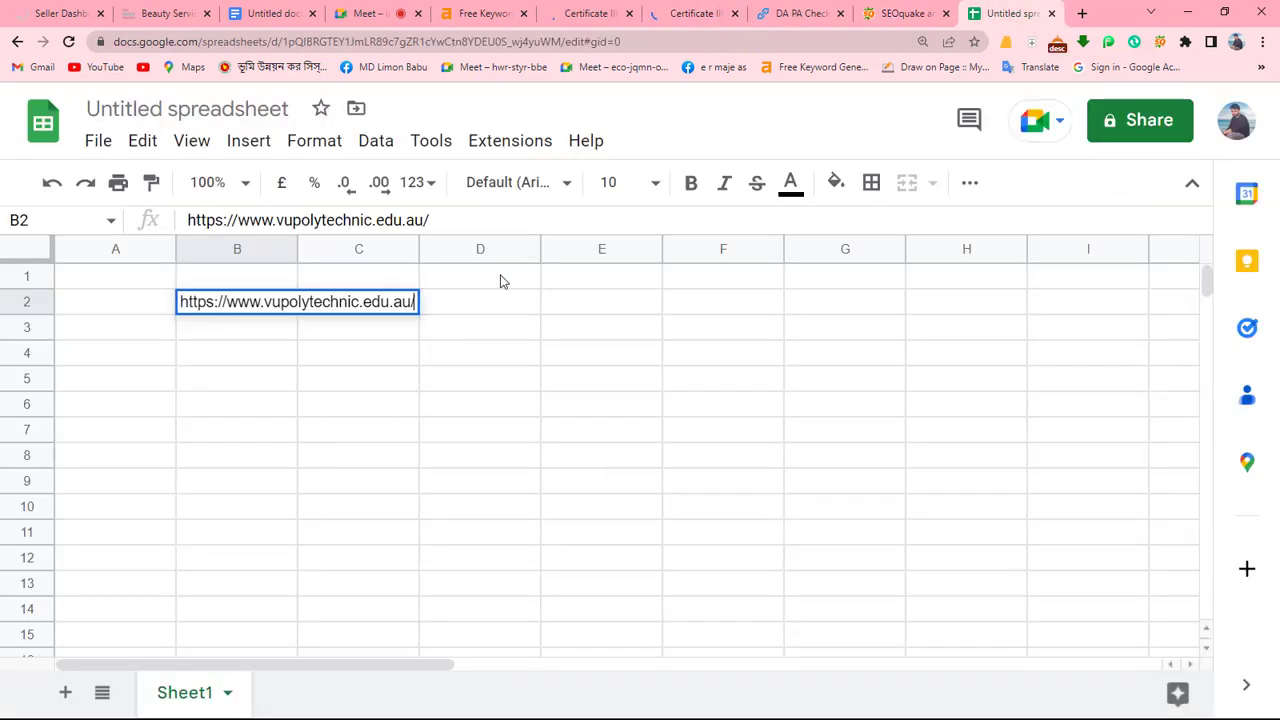
click(422, 376)
drag(297, 249, 448, 300)
Return to the SEOquake report and look through its full list of external links.
click(775, 13)
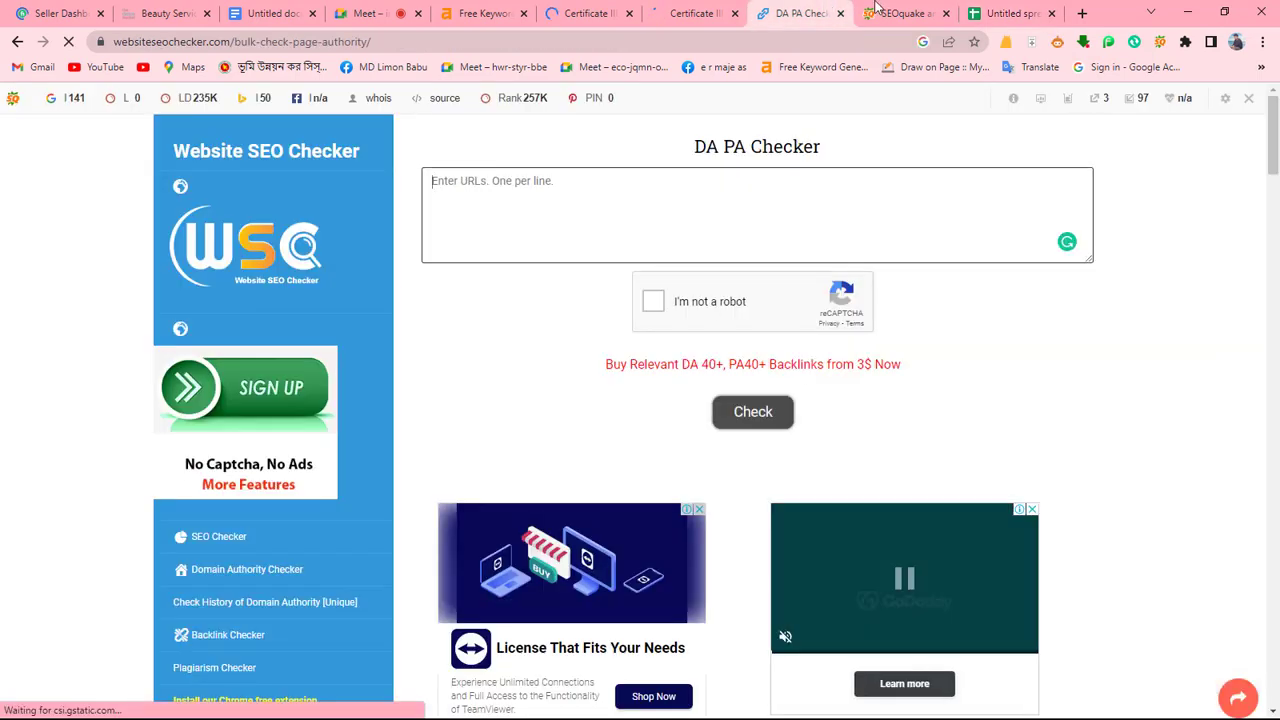
click(905, 13)
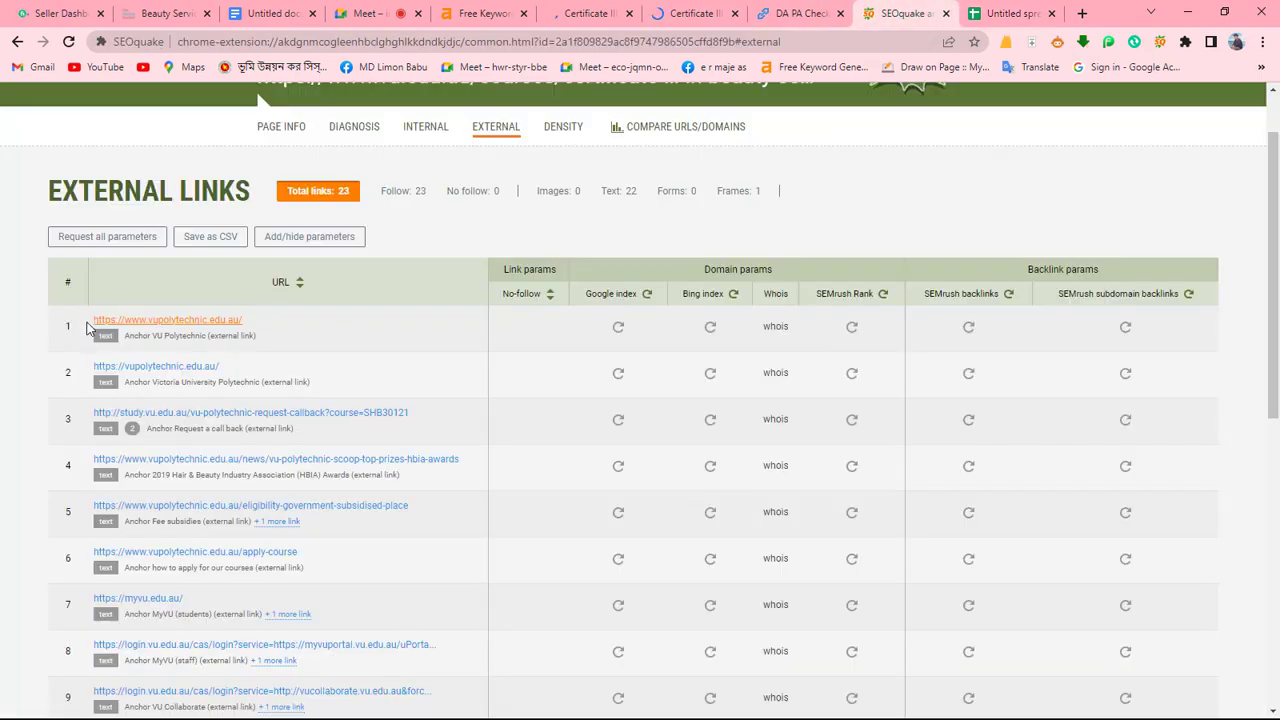
drag(86, 326, 203, 508)
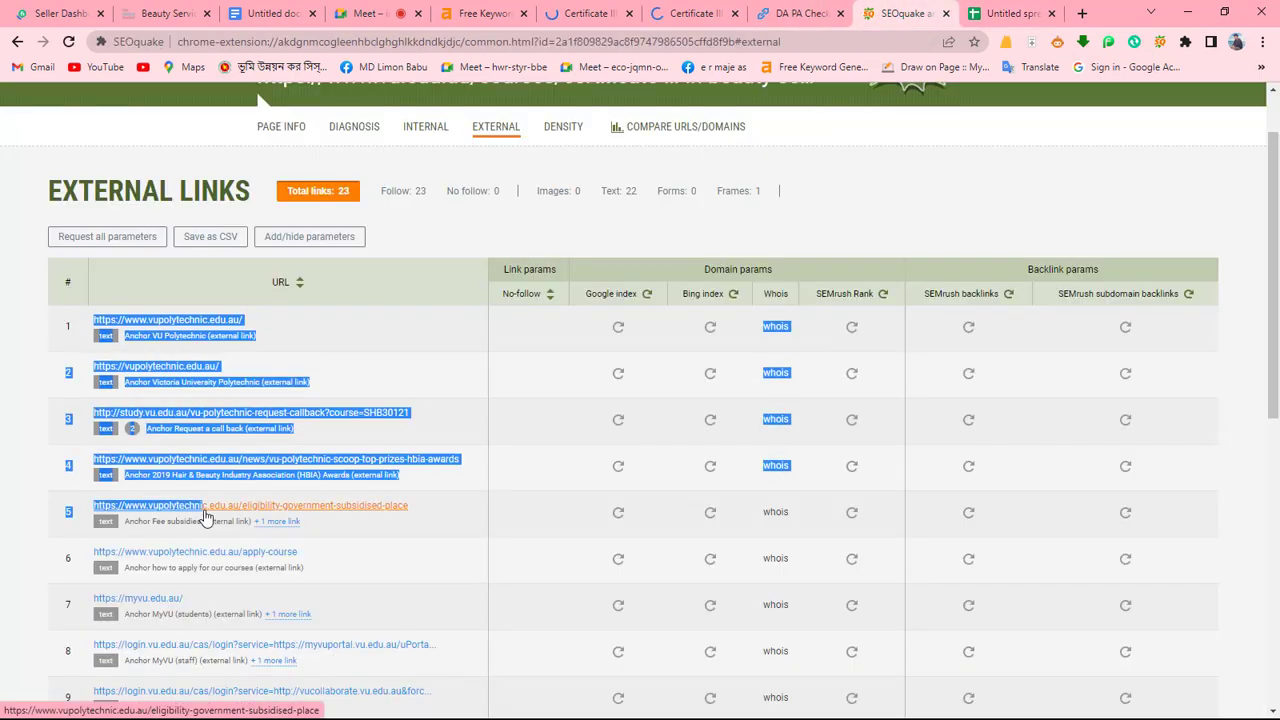
click(412, 347)
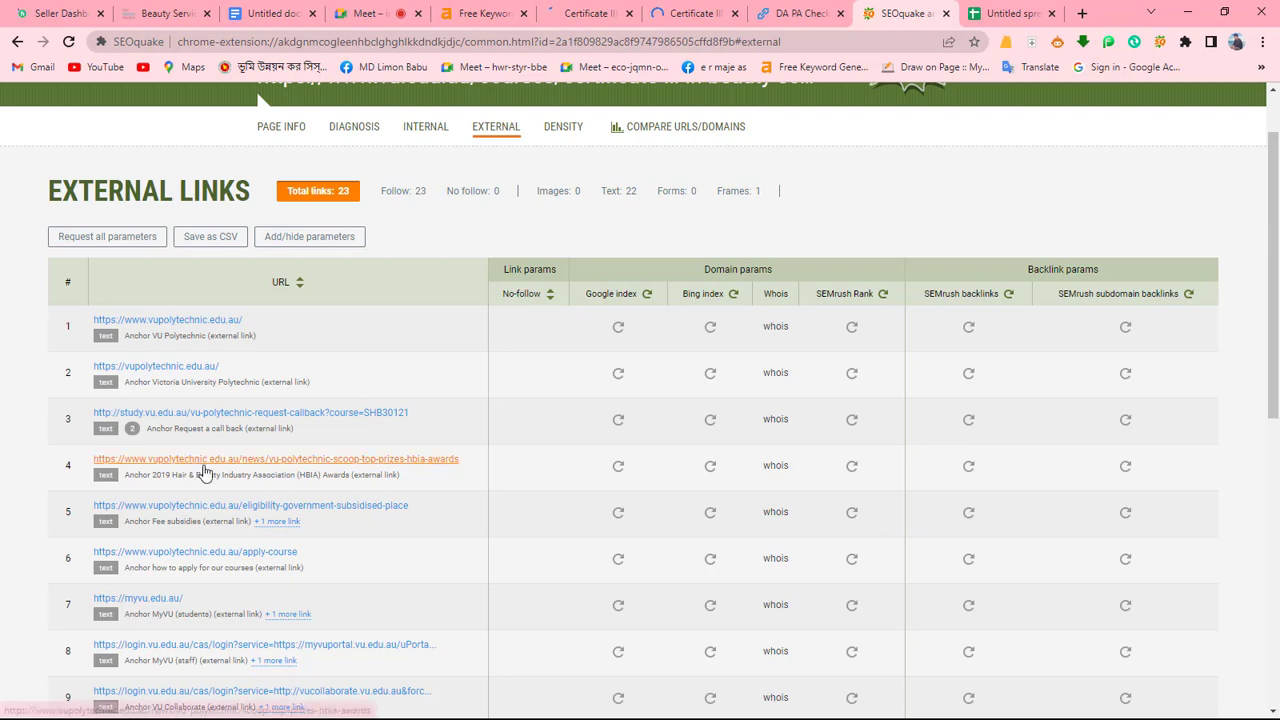
scroll(130, 563, down, 6)
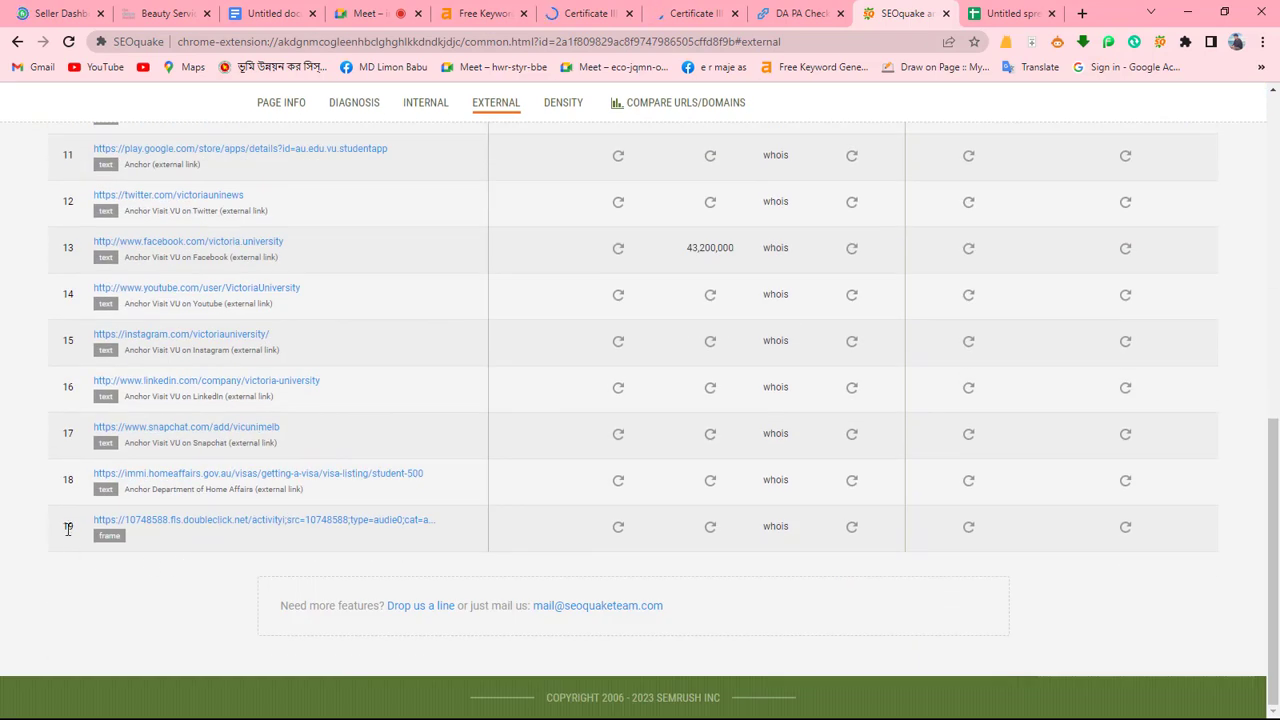
scroll(72, 526, up, 6)
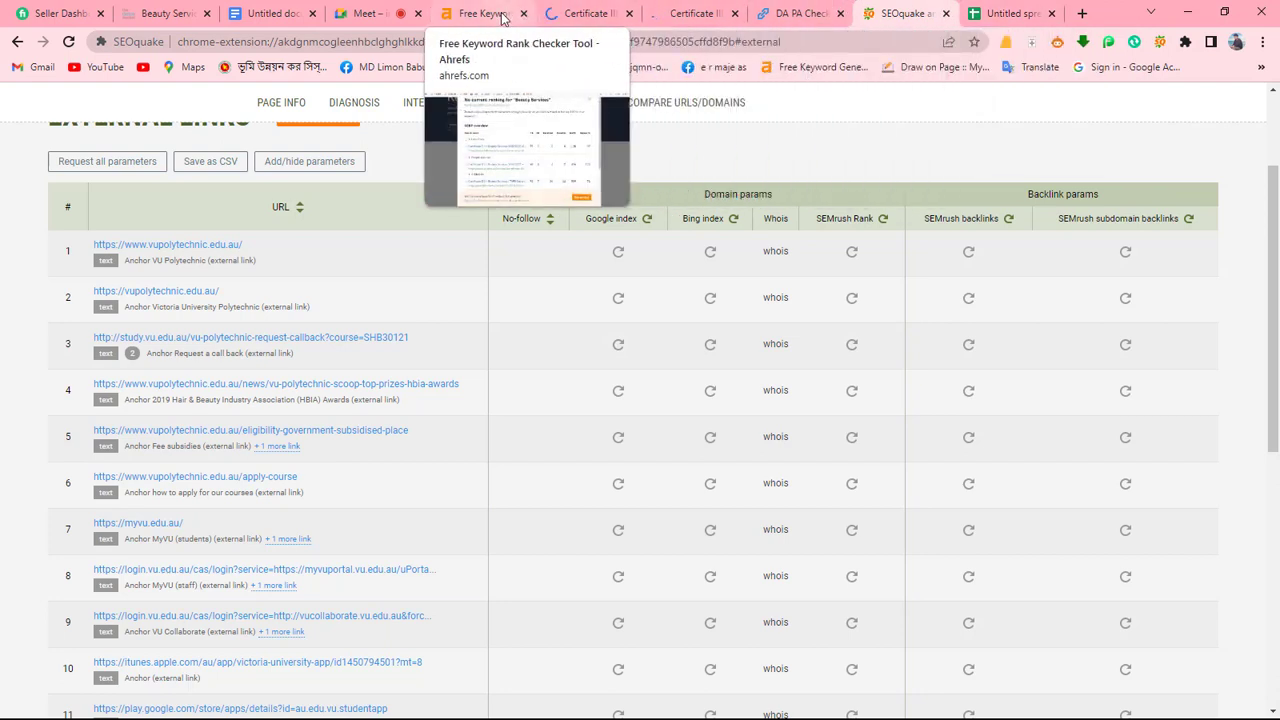
Examine the Ahrefs SERP overview for "Beauty Services", including the ranking pages and their backlink metrics.
click(458, 10)
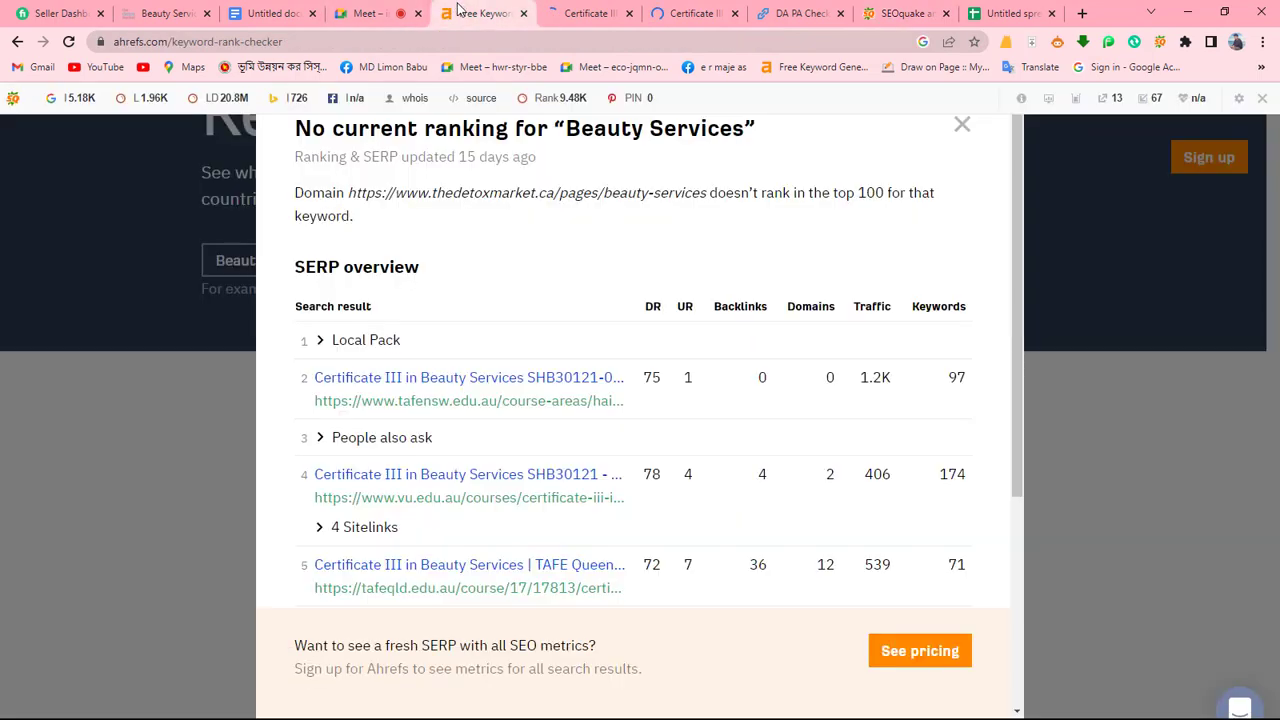
scroll(465, 468, down, 3)
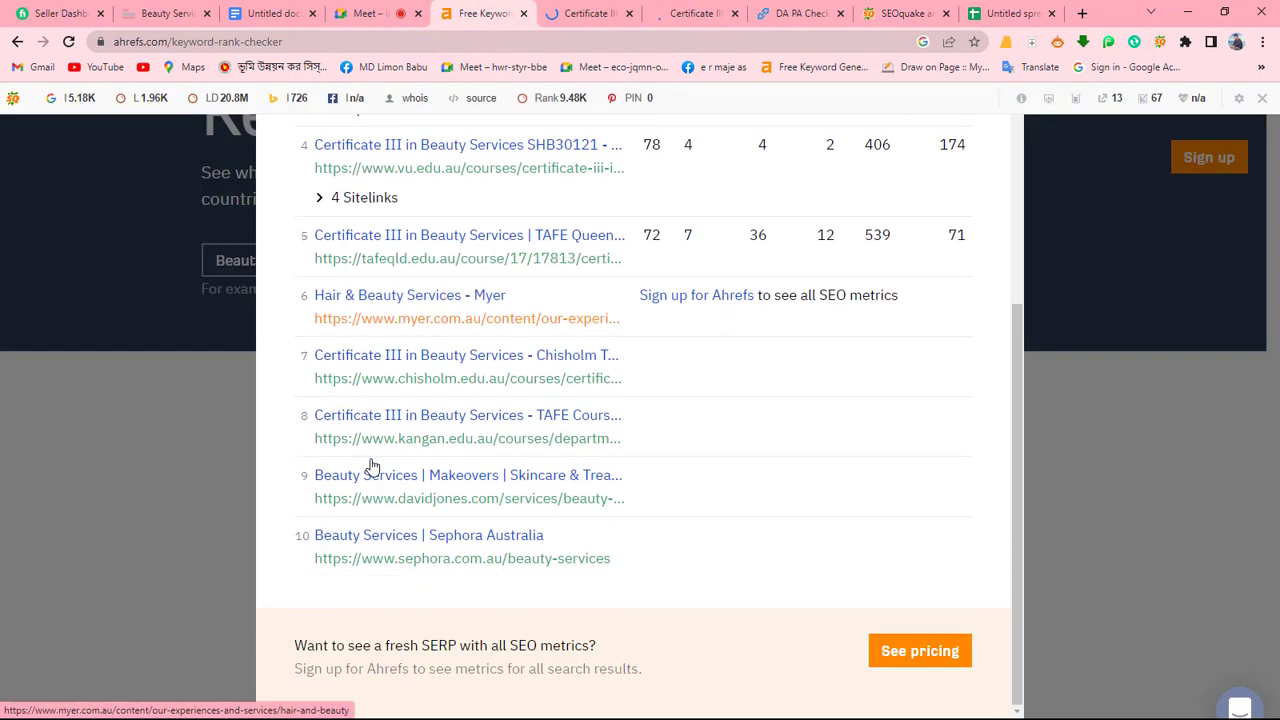
scroll(370, 460, up, 3)
scroll(371, 455, down, 3)
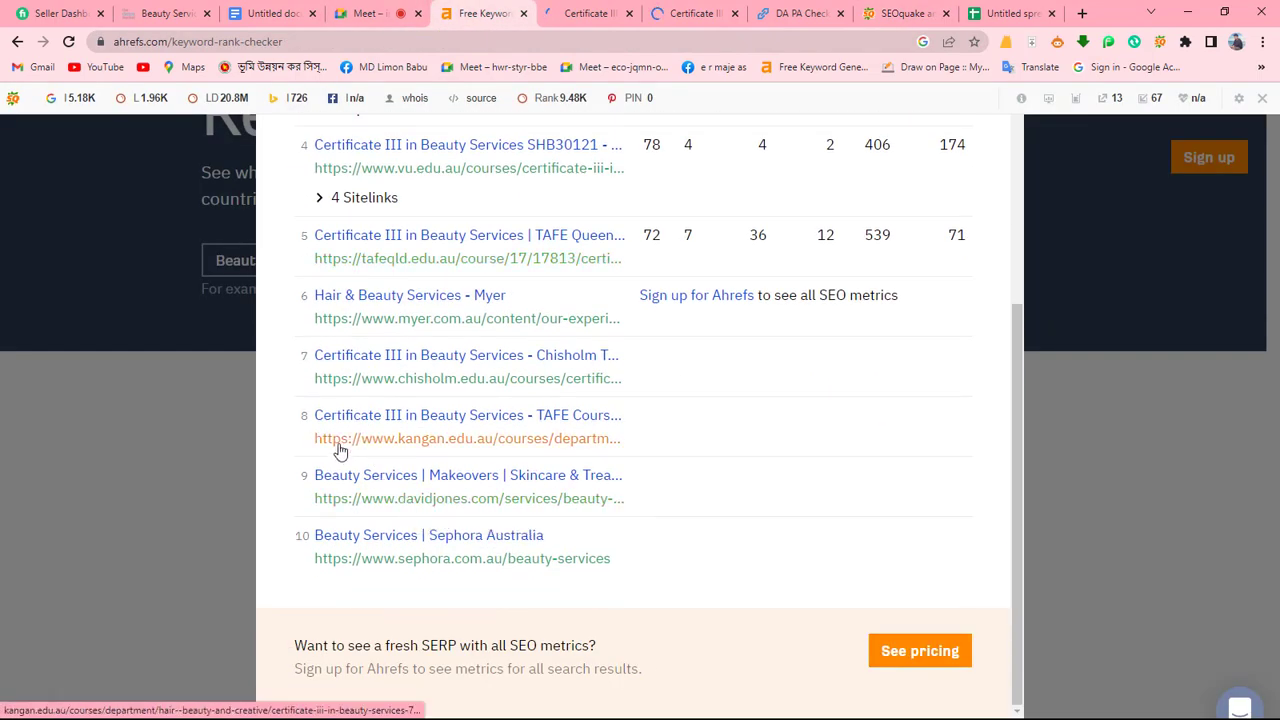
scroll(346, 329, up, 3)
scroll(334, 489, down, 3)
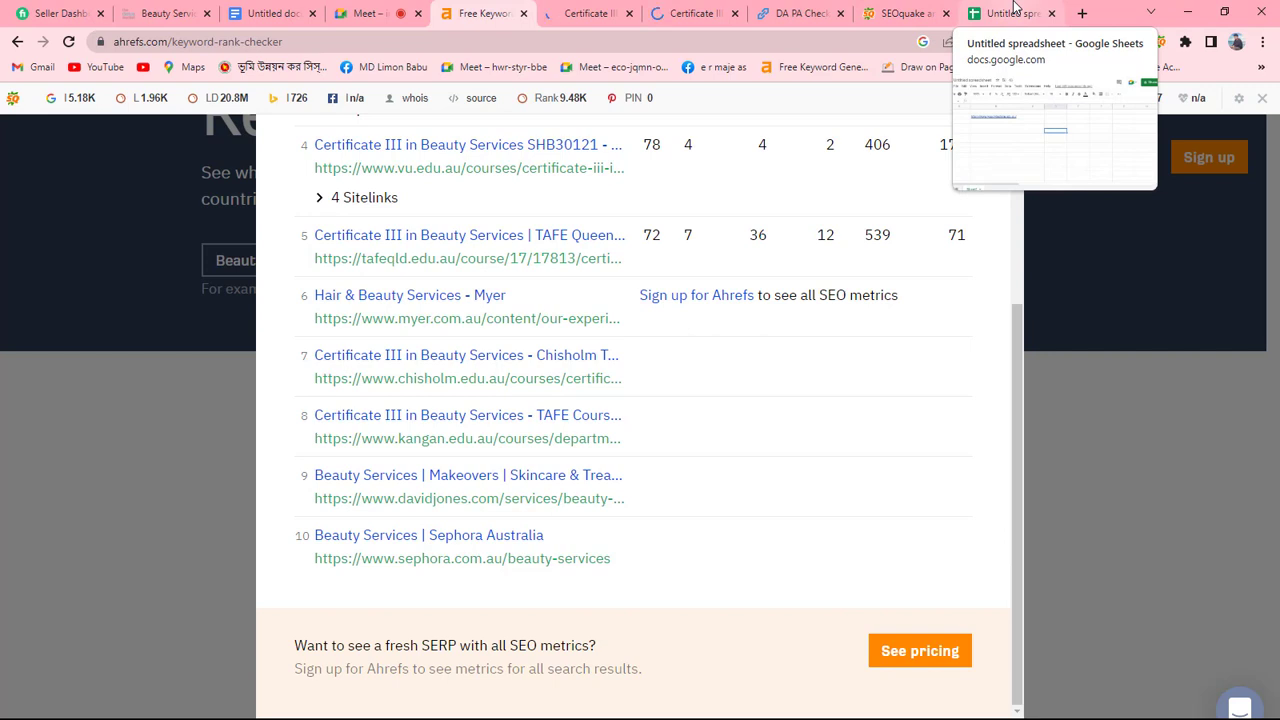
scroll(734, 374, up, 3)
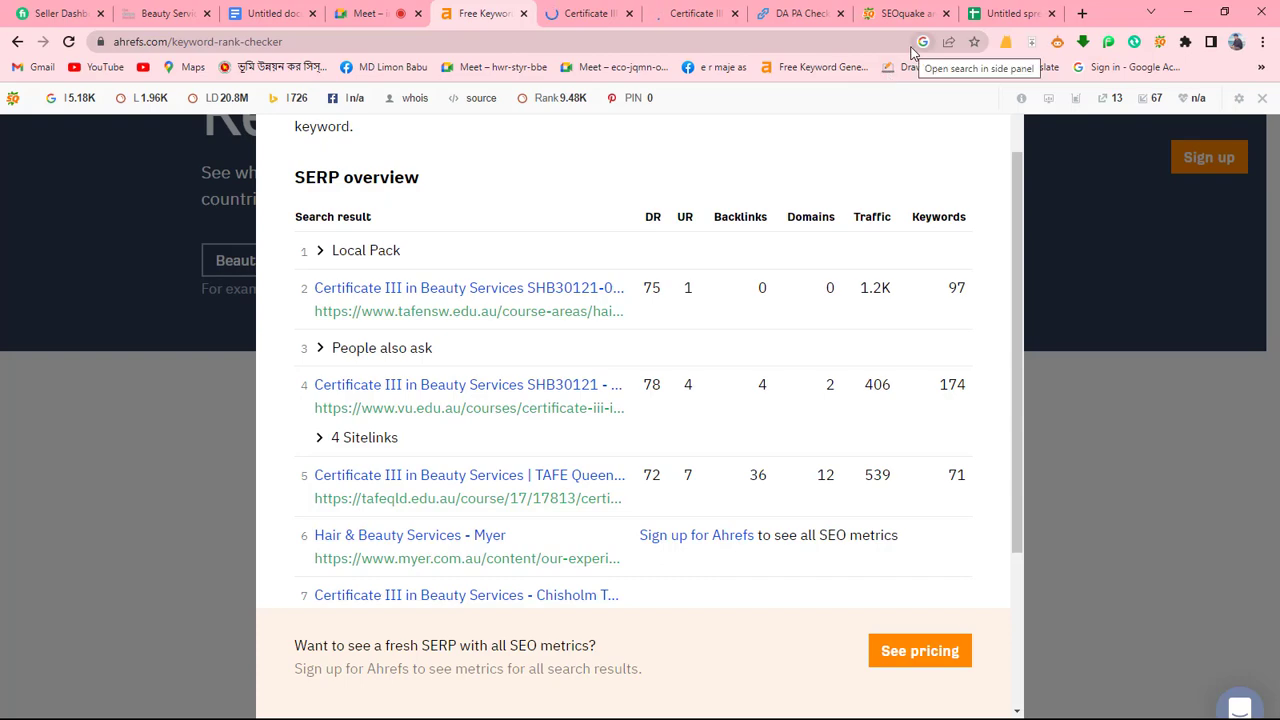
Search Google for the Ahrefs backlink checker in a new browser tab and open the Free Backlink Checker by Ahrefs.
click(1082, 13)
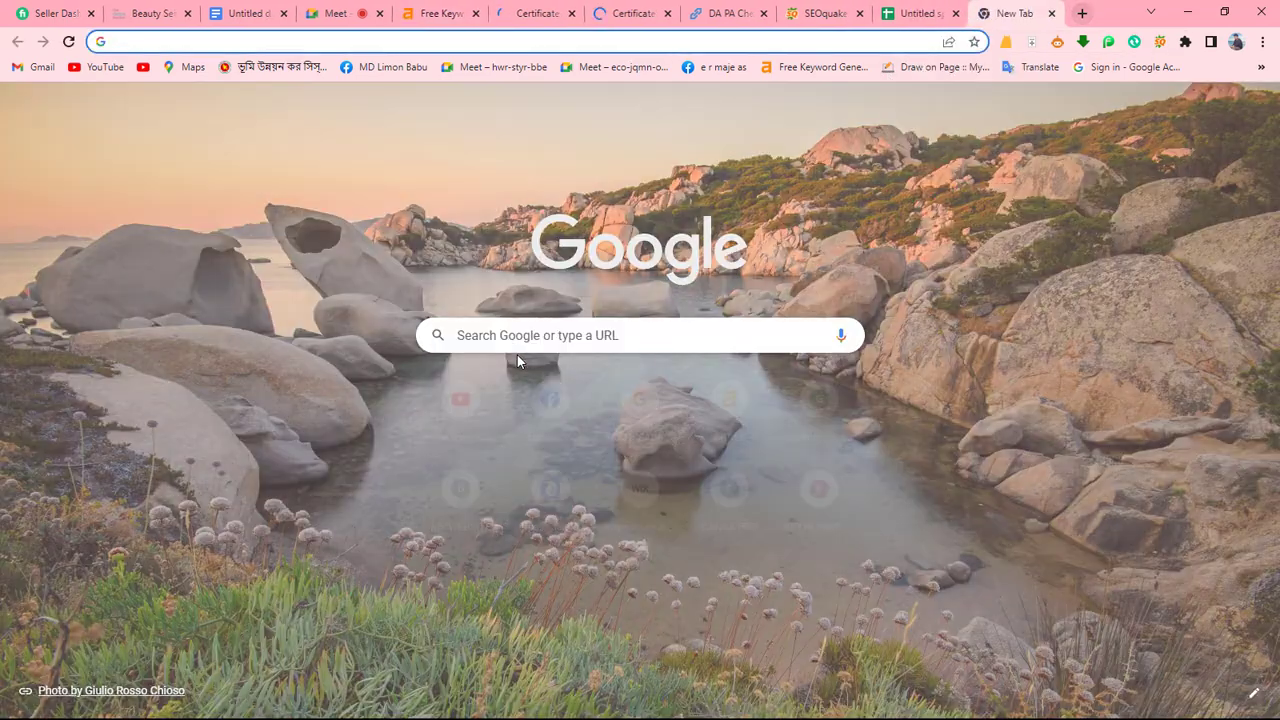
click(525, 337)
text(backlink)
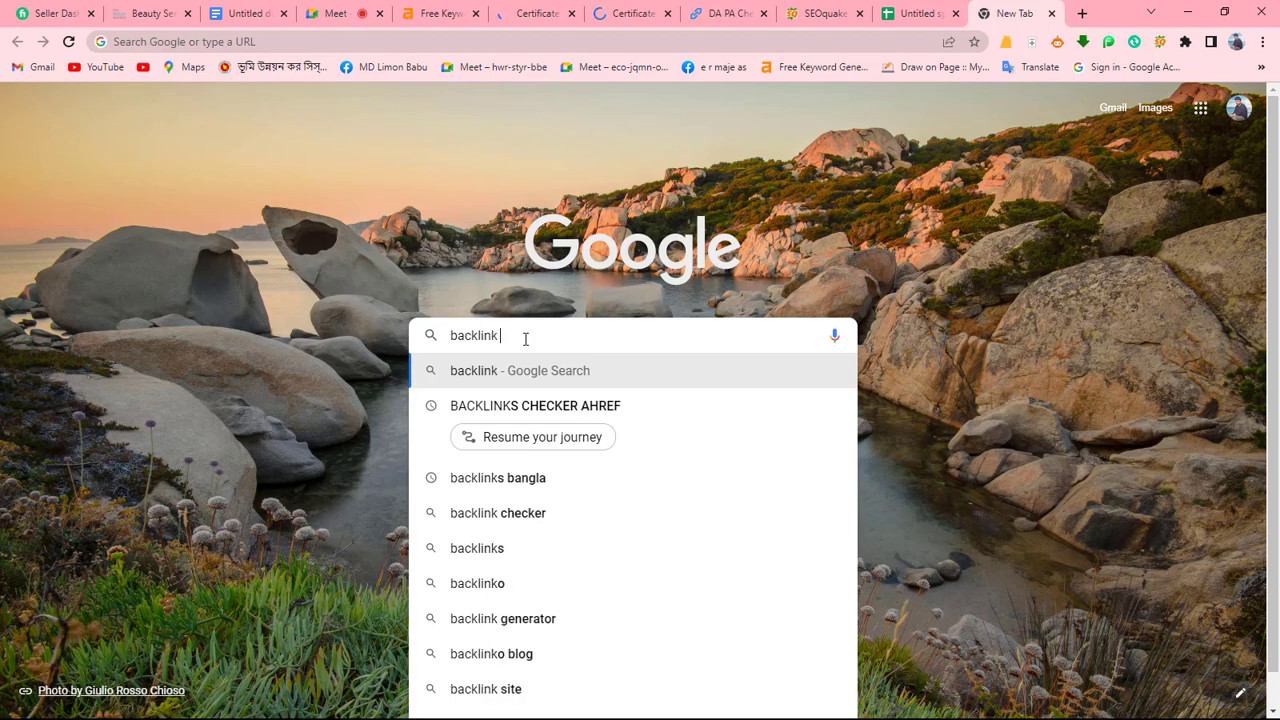
text( checj)
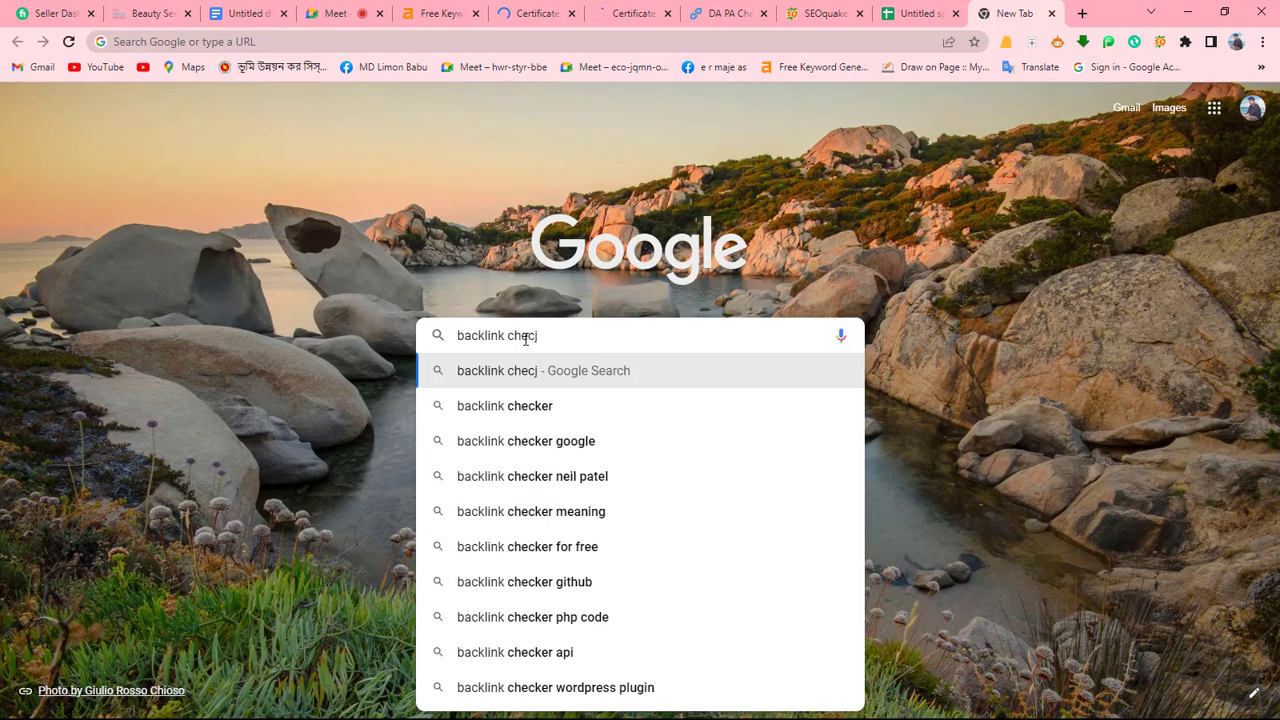
key(BackSpace)
text(ker a)
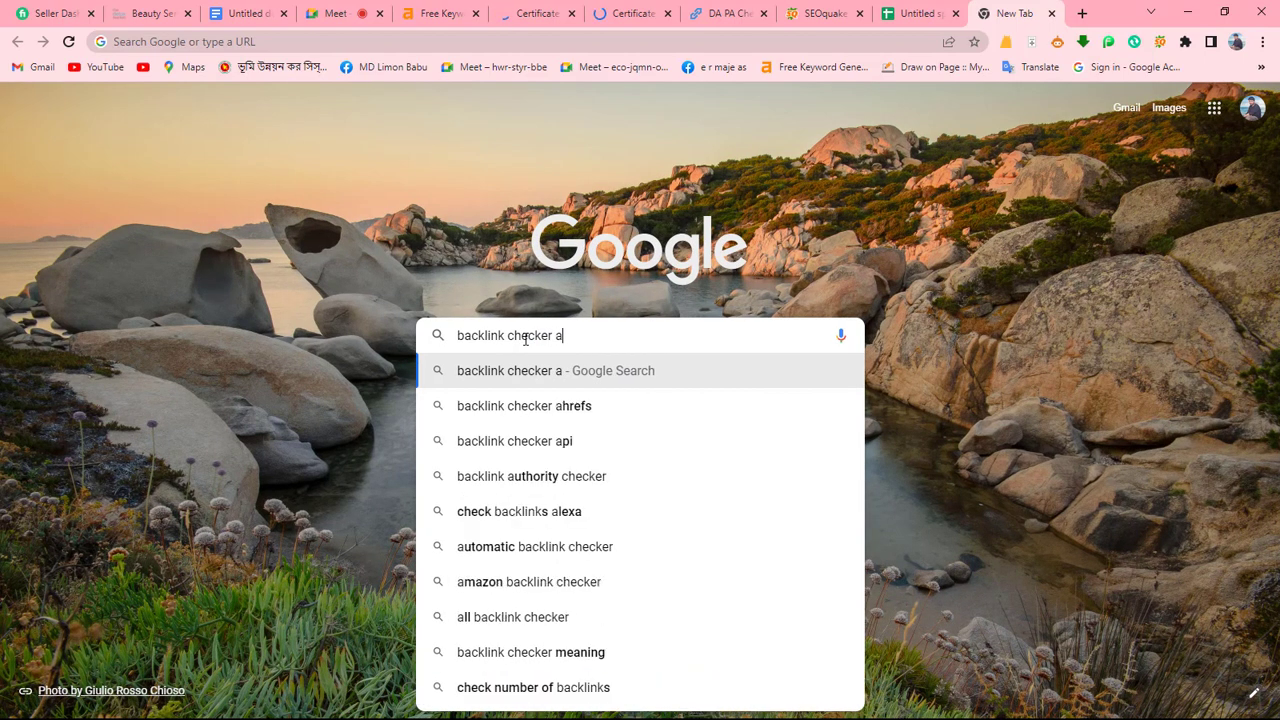
text(href)
key(Return)
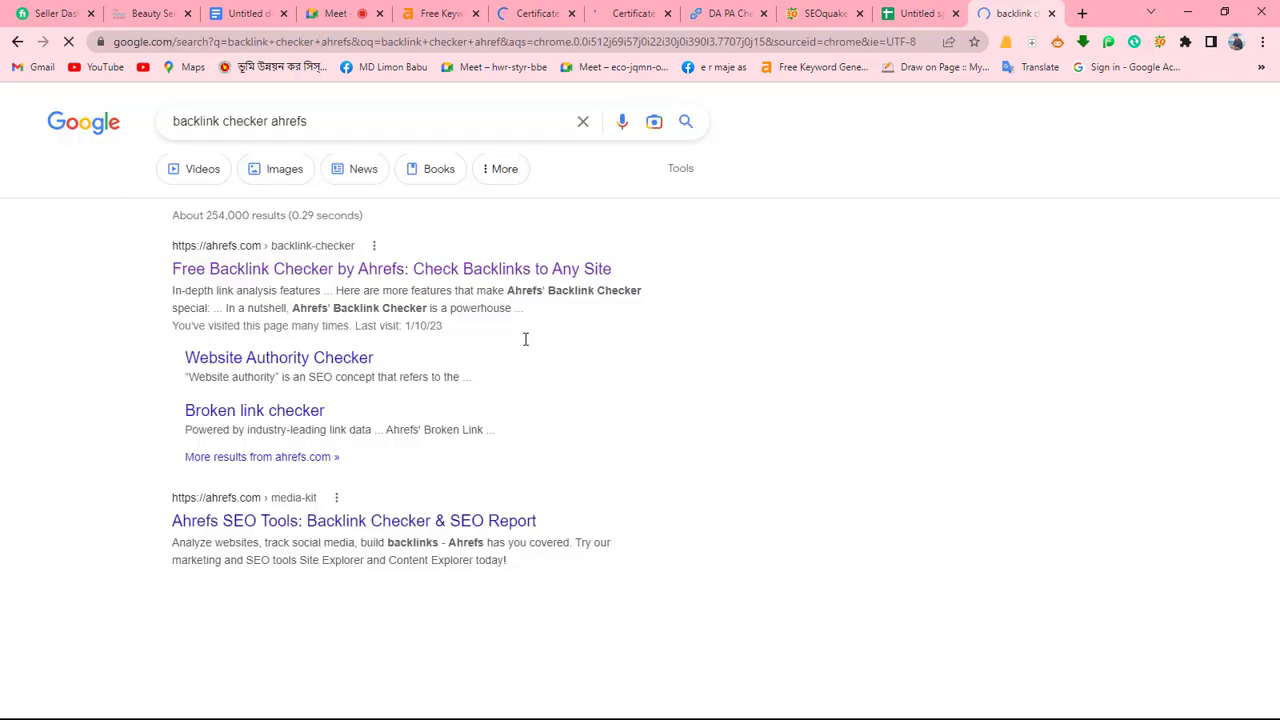
click(322, 272)
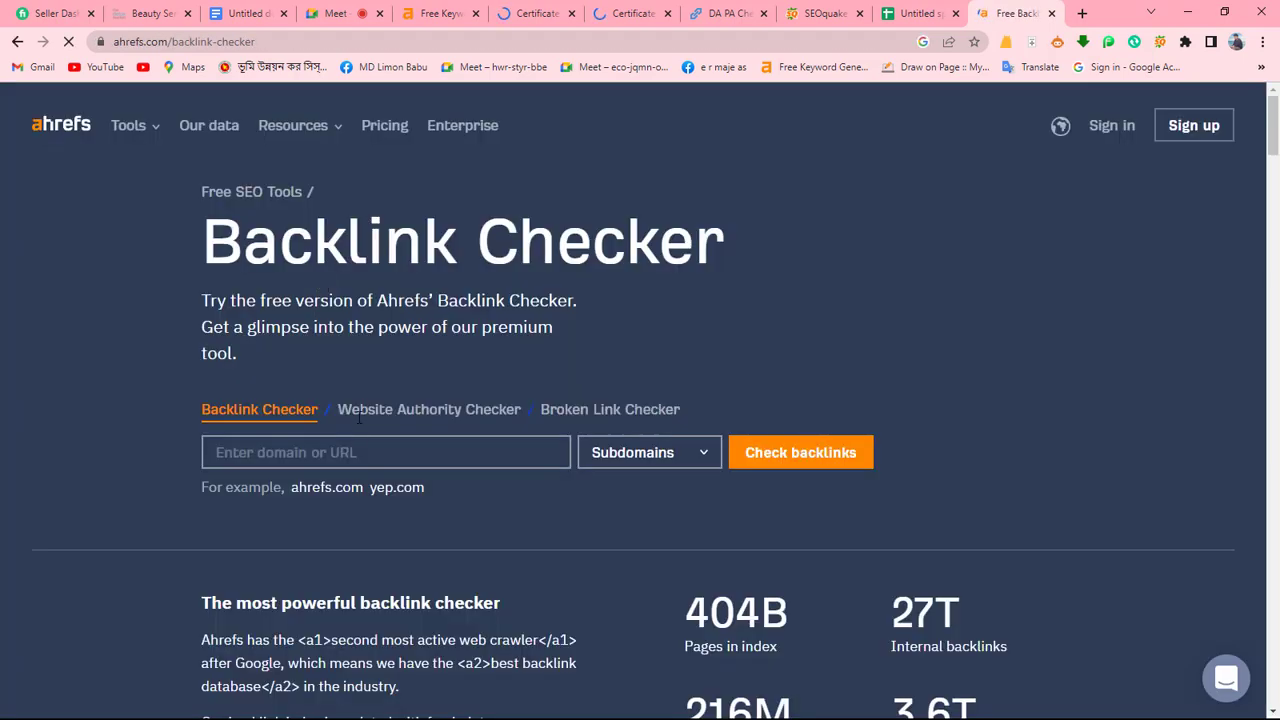
Enter the TAFE NSW Certificate III in Beauty Services page address in the Backlink Checker and run the backlink check.
click(374, 472)
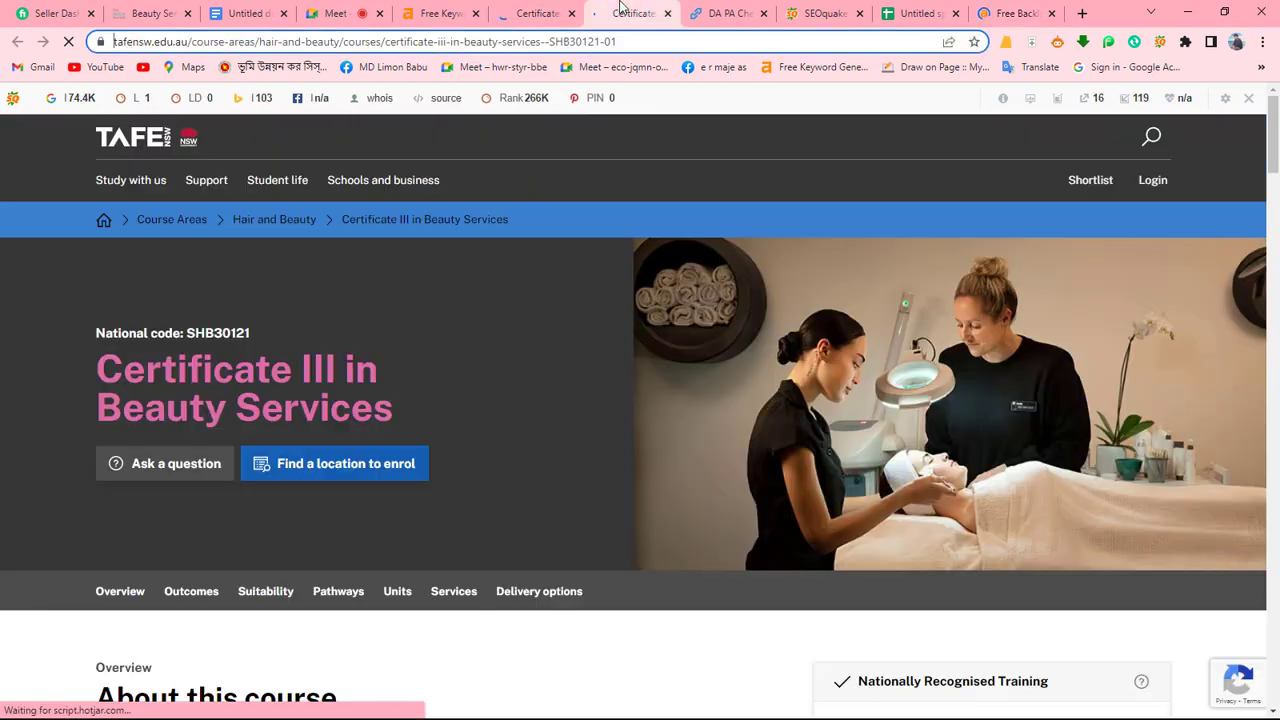
click(630, 13)
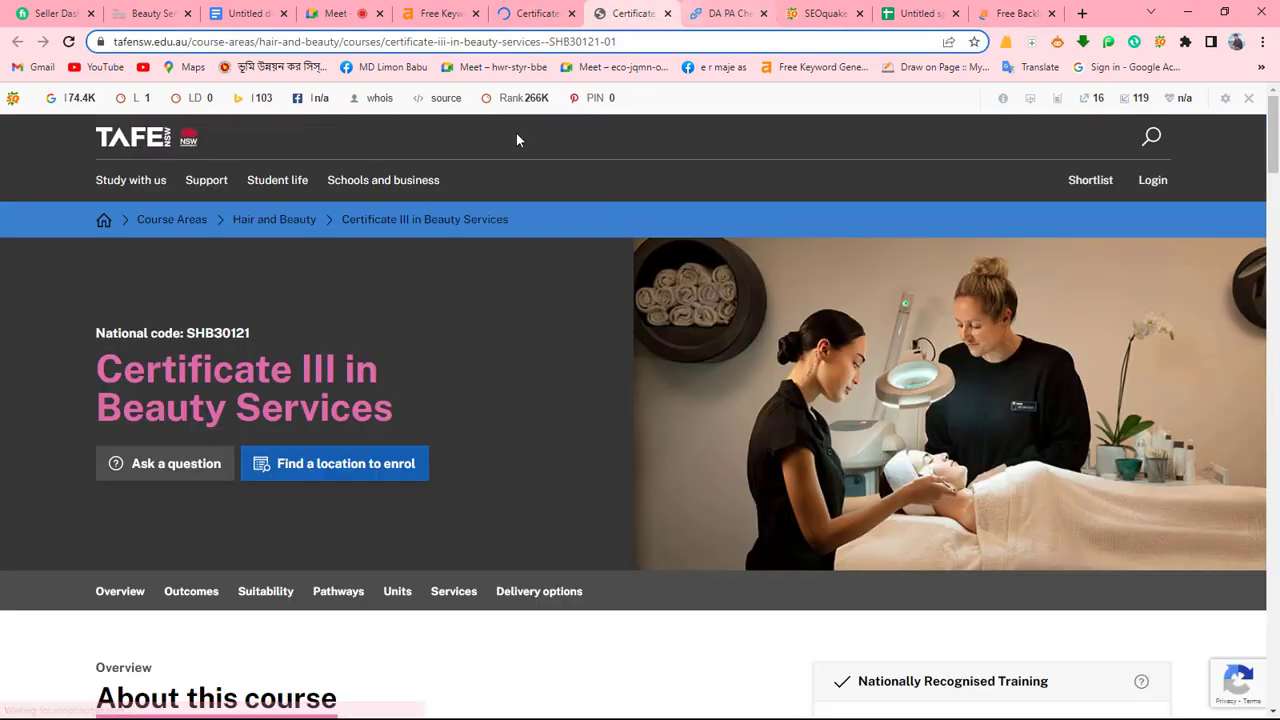
click(320, 41)
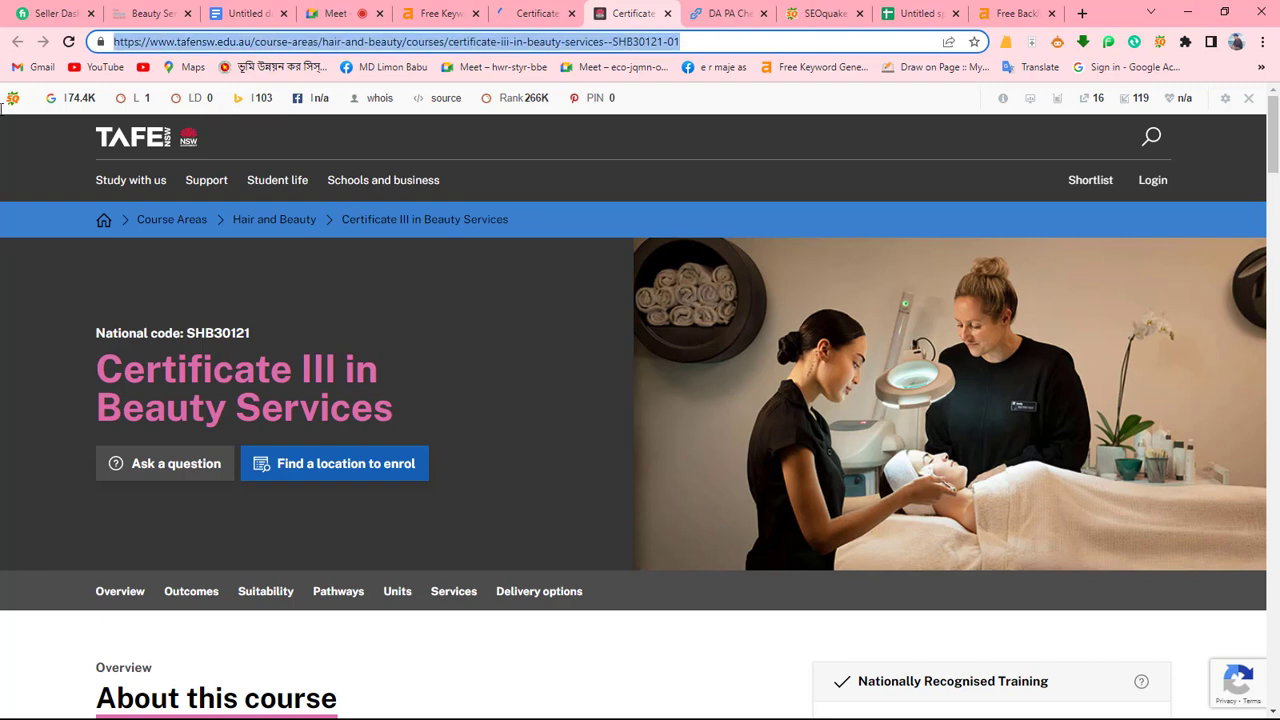
click(1020, 13)
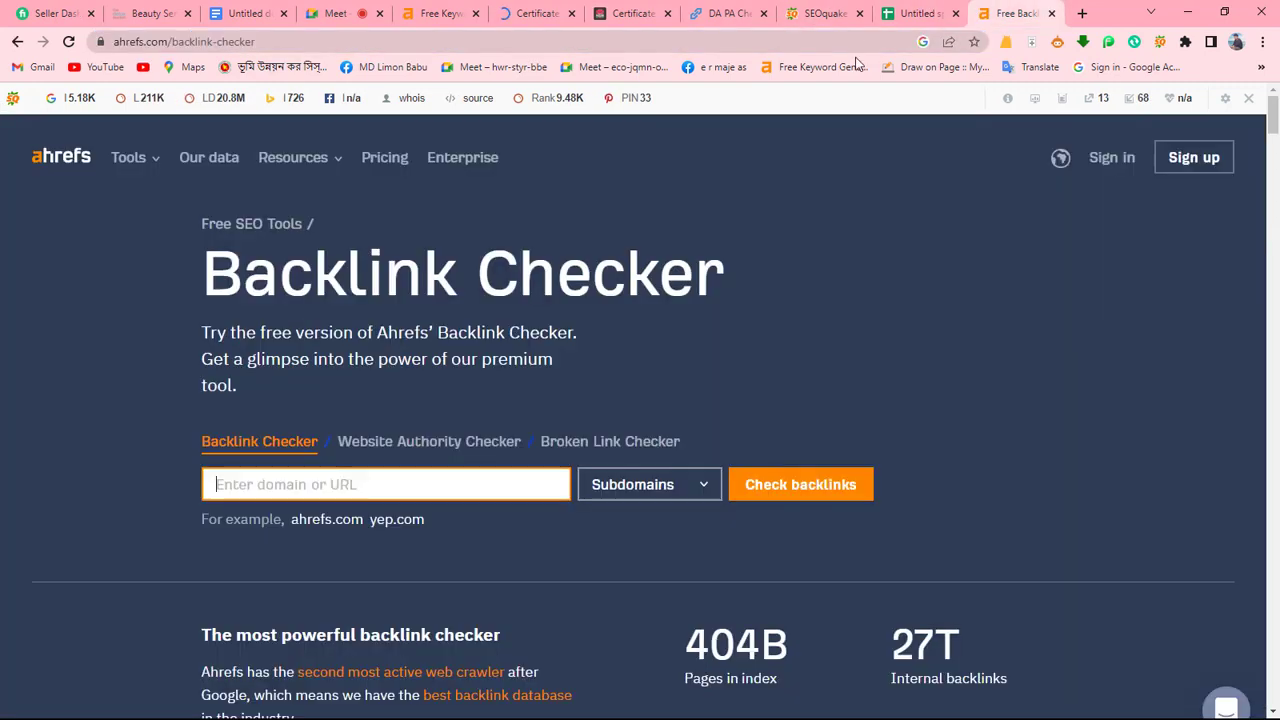
key(ctrl+v)
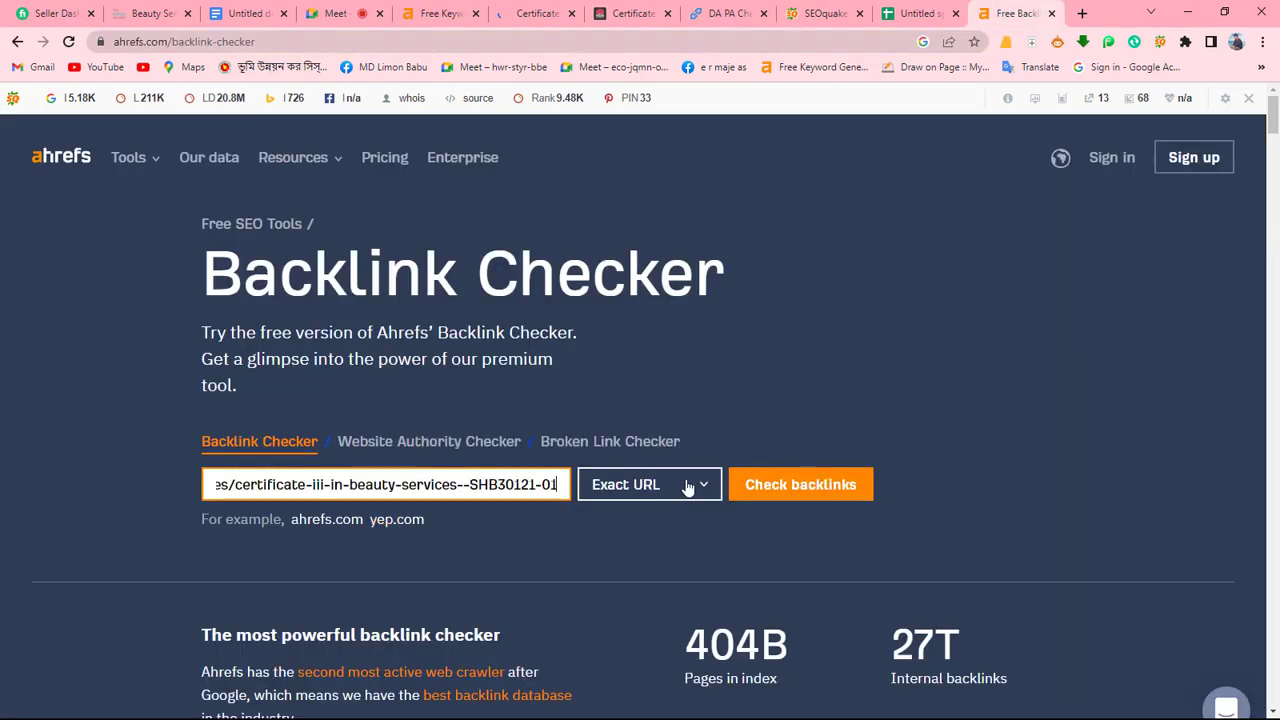
click(752, 486)
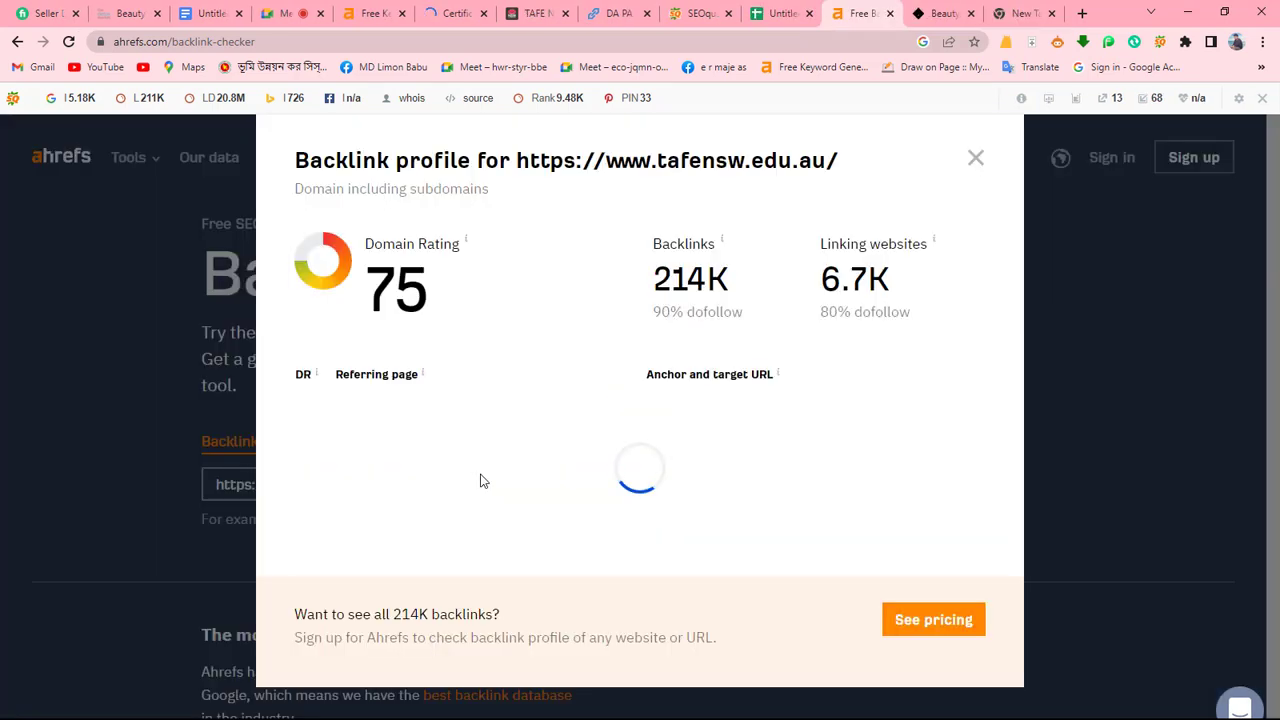
scroll(580, 460, down, 2)
scroll(551, 494, up, 2)
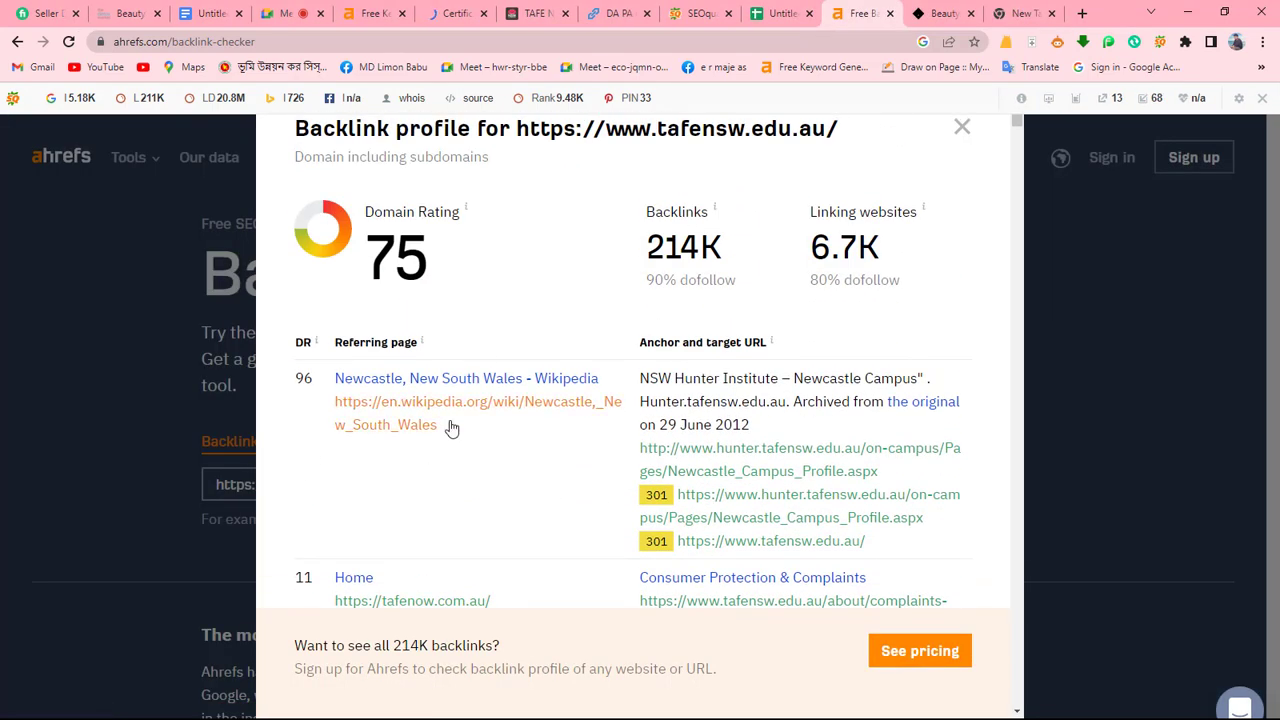
Check the Domain Rating in the TAFE NSW backlink profile and open the Registry configuration summary referring page in a new tab, returning to the backlink list.
drag(357, 263, 469, 271)
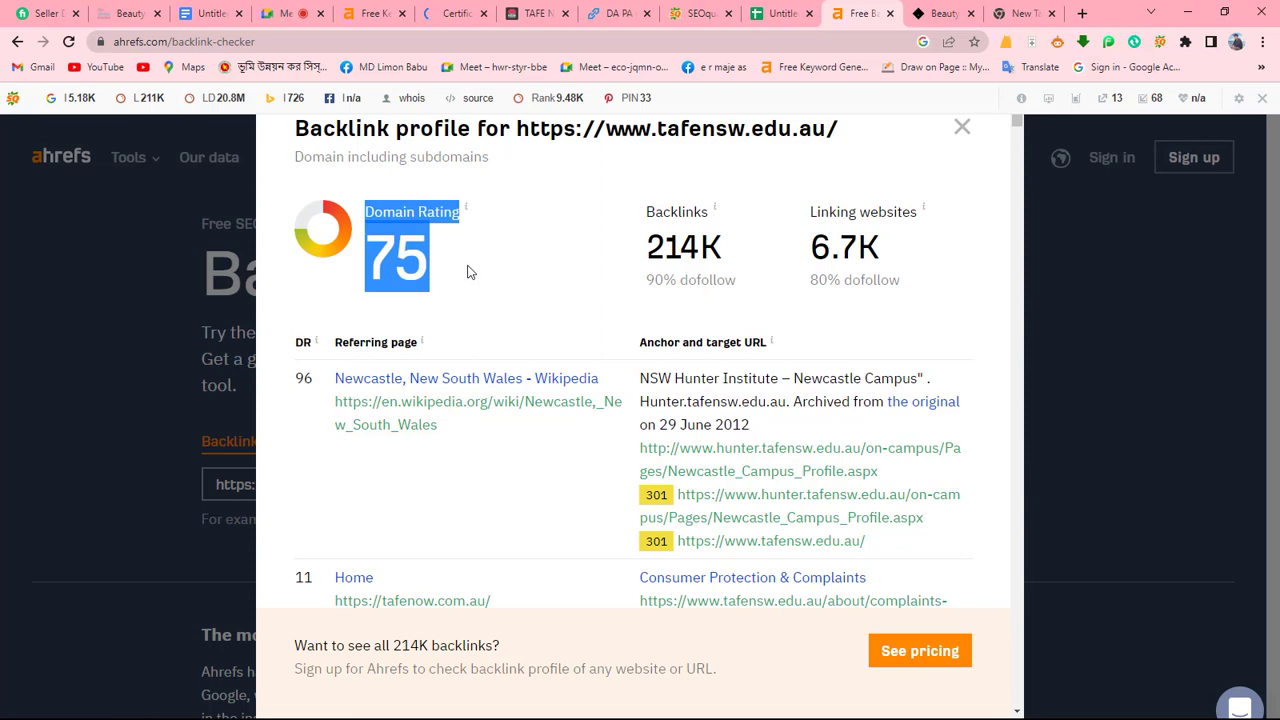
click(469, 271)
scroll(590, 564, down, 4)
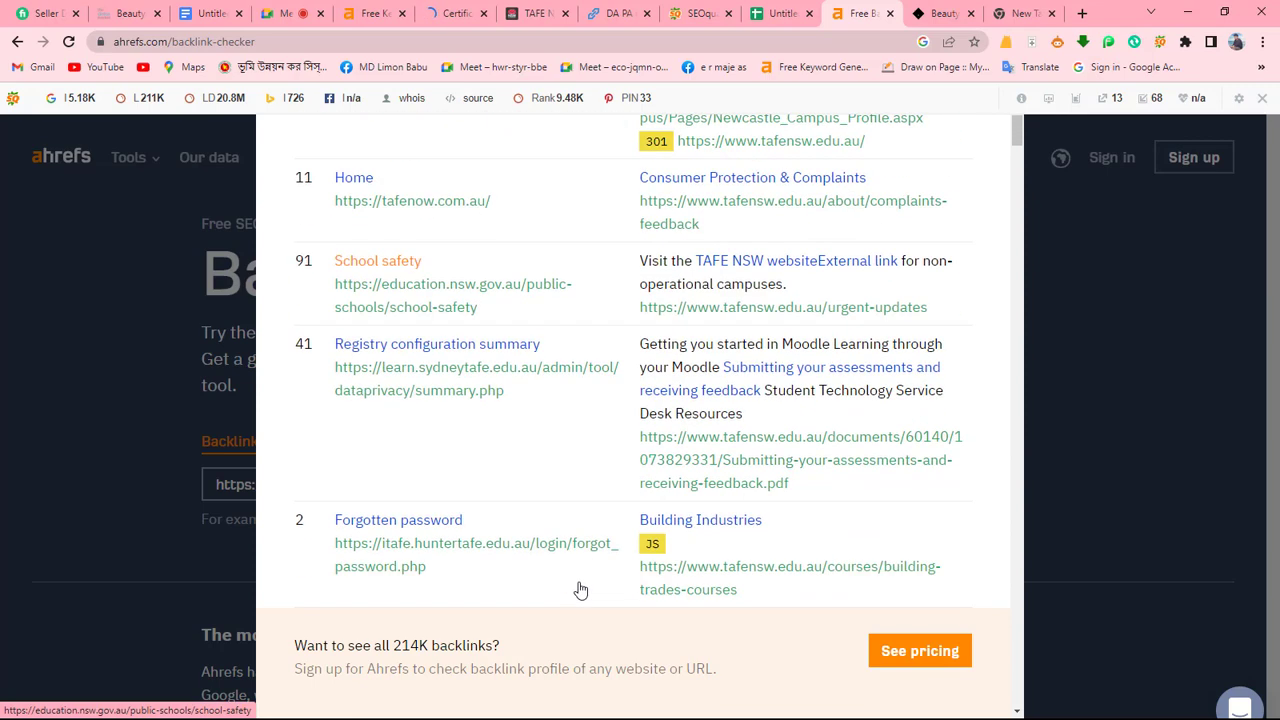
right_click(464, 357)
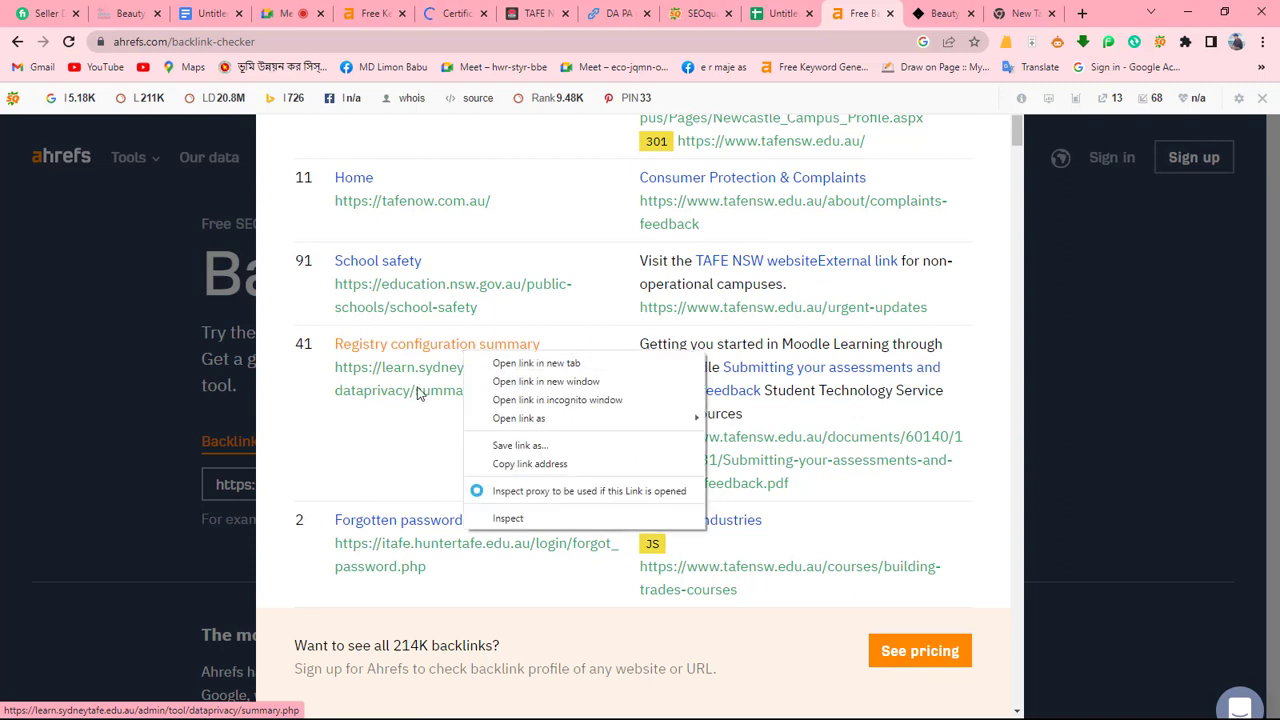
click(500, 364)
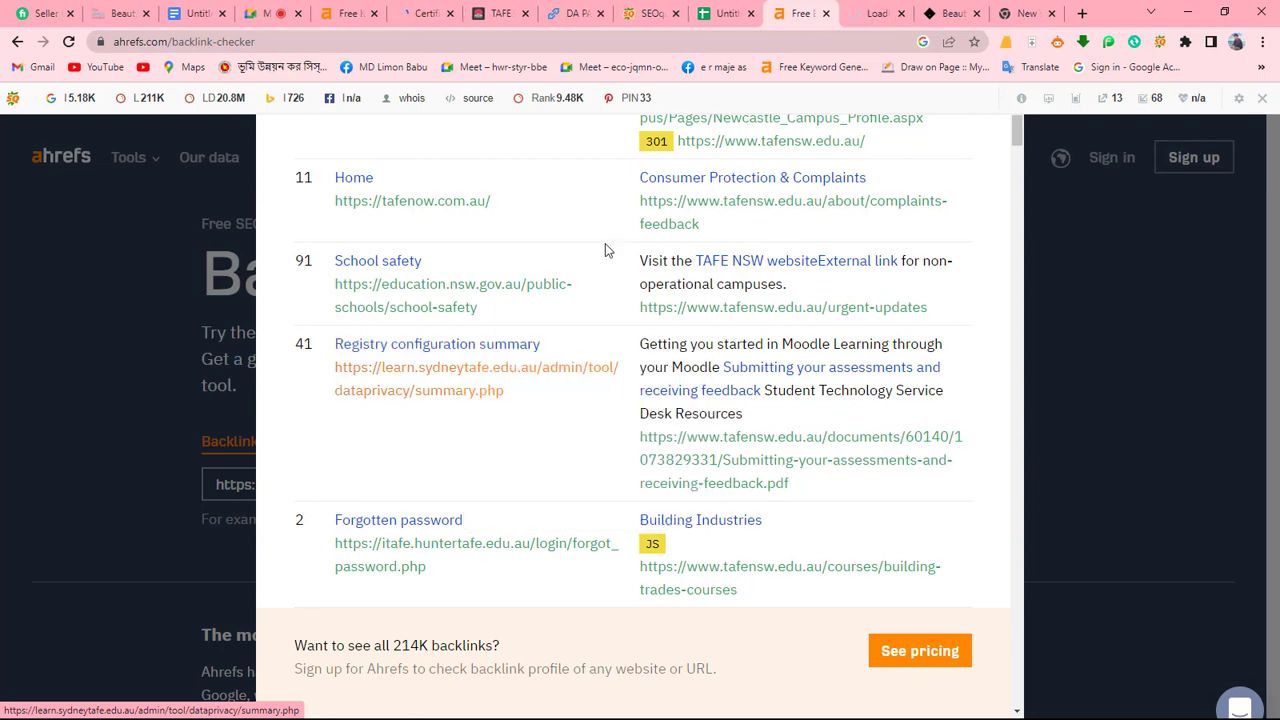
click(860, 10)
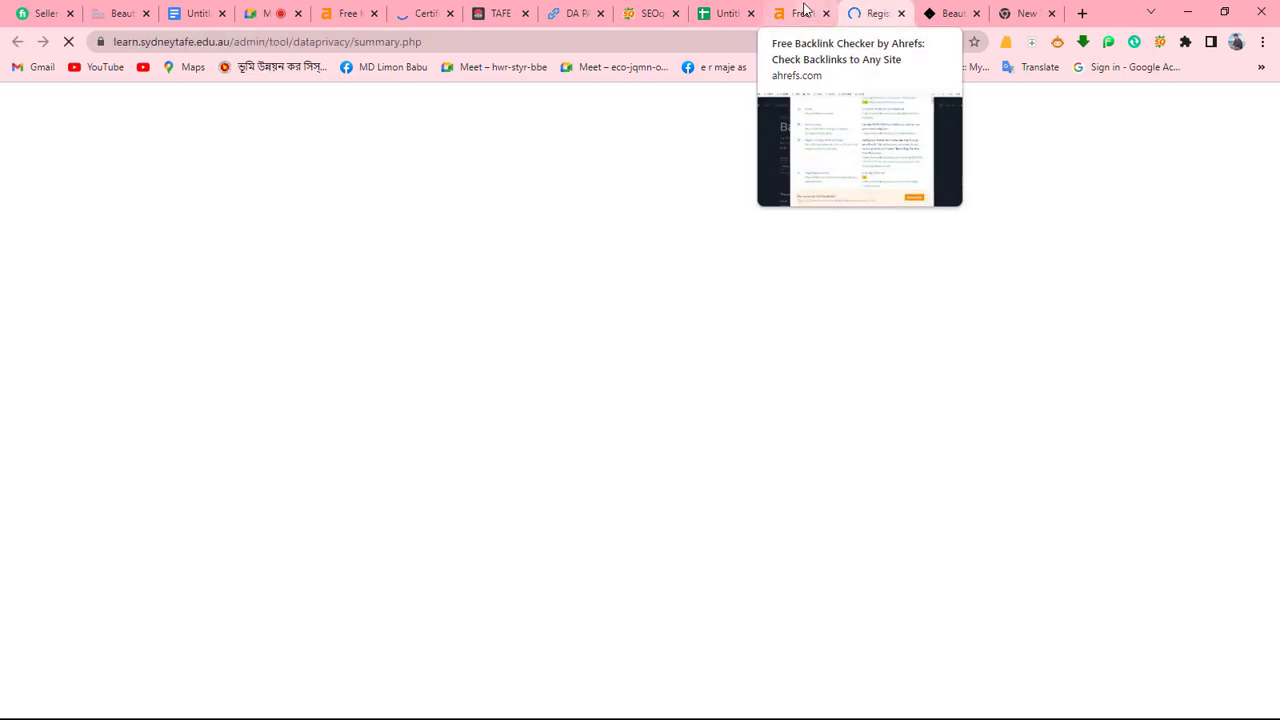
click(805, 10)
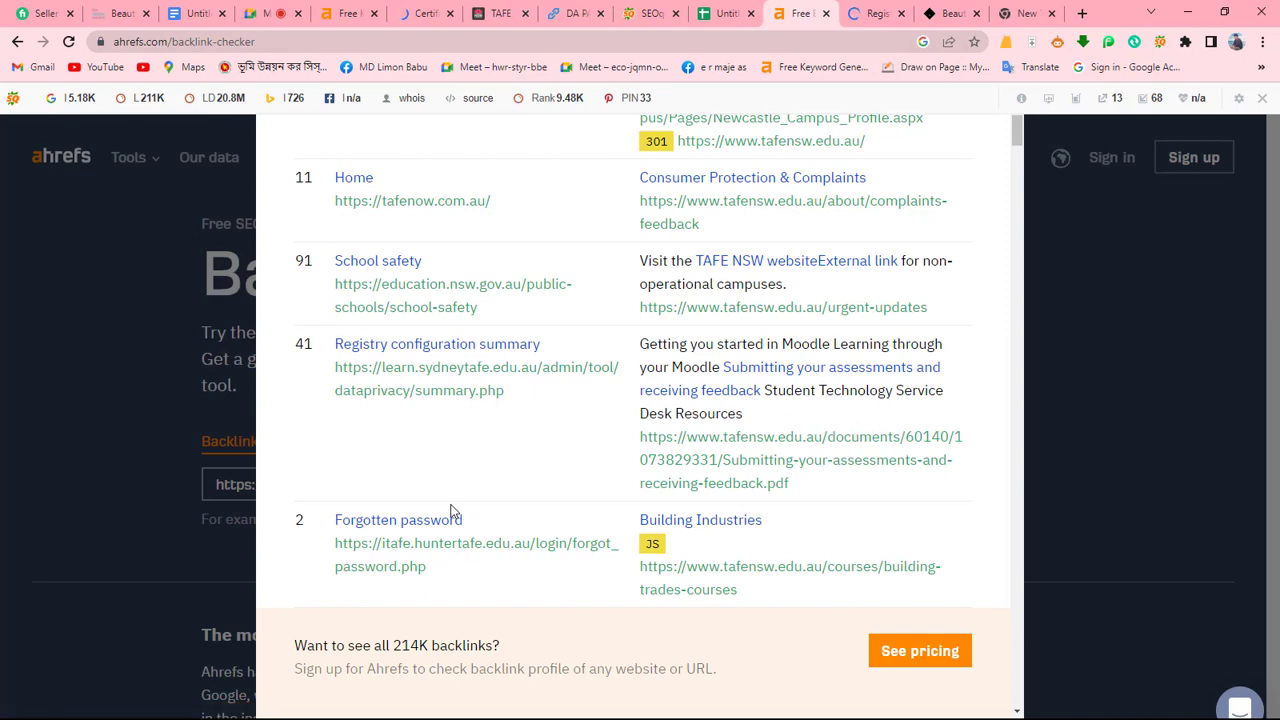
Look through the referring pages in the TAFE NSW backlink list, comparing their DR values and target URLs.
scroll(450, 512, up, 2)
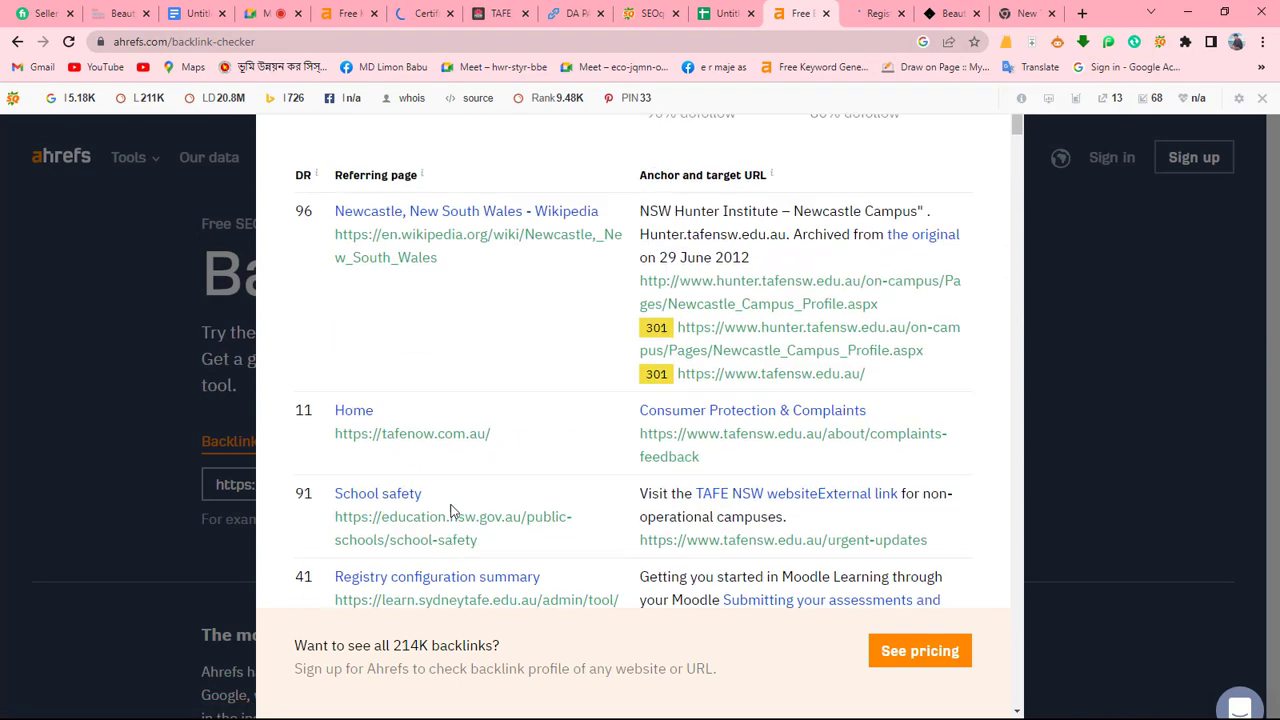
scroll(450, 512, down, 2)
scroll(450, 512, down, 5)
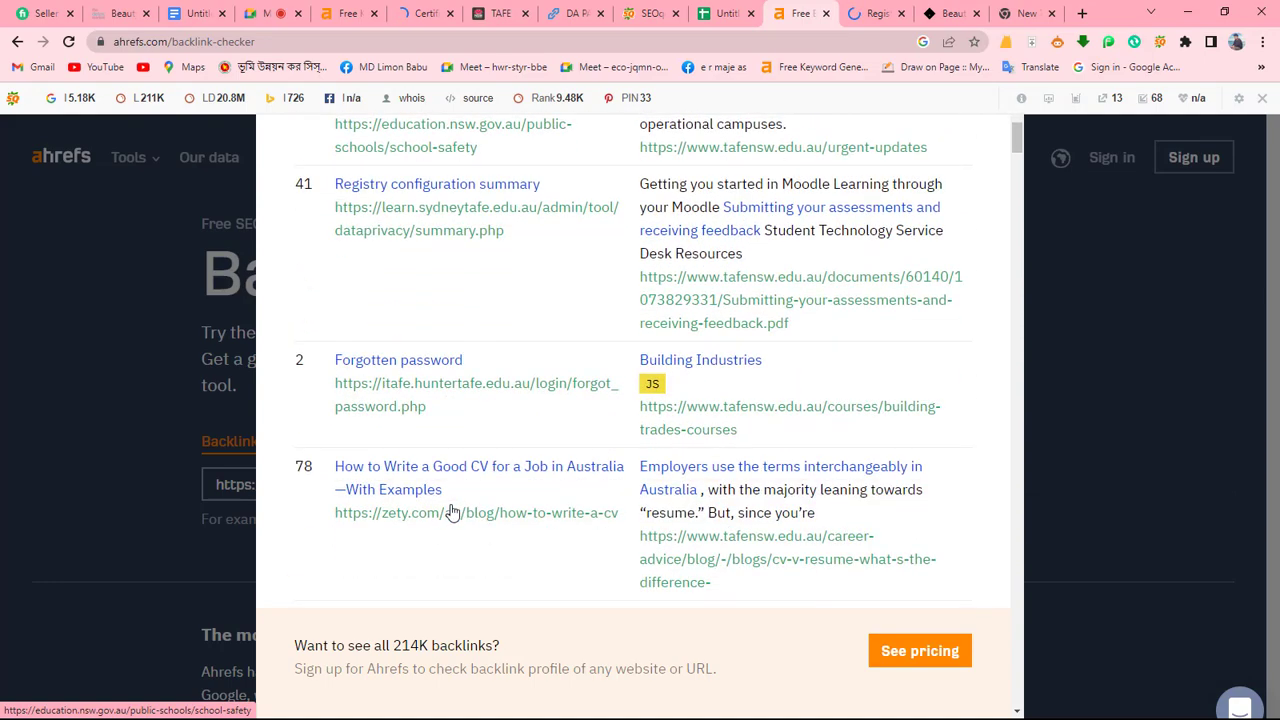
scroll(465, 478, down, 7)
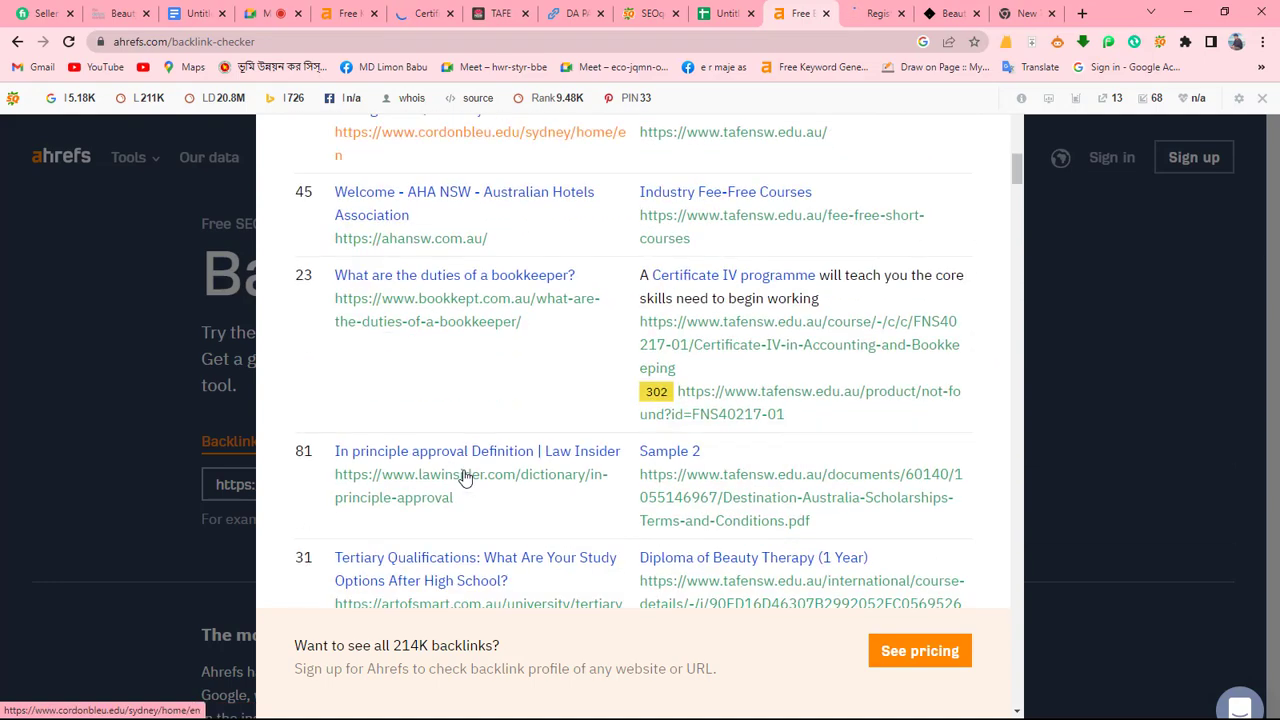
scroll(465, 478, up, 14)
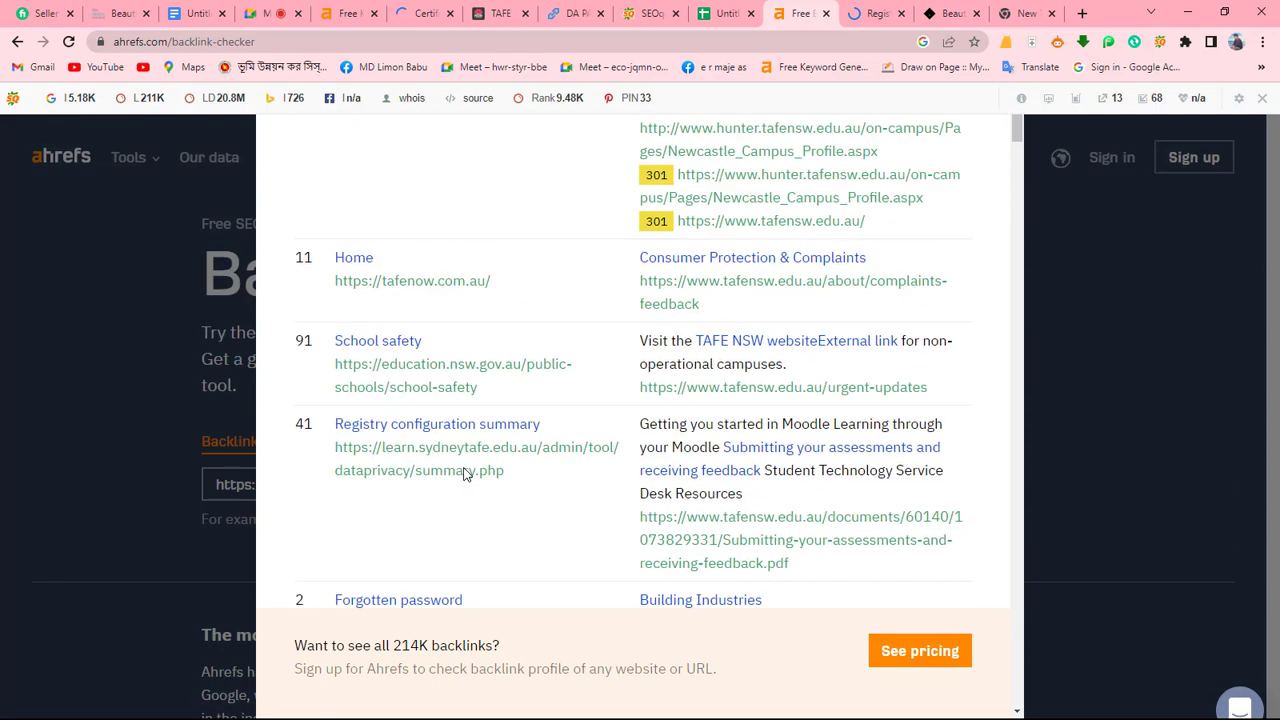
scroll(674, 414, down, 10)
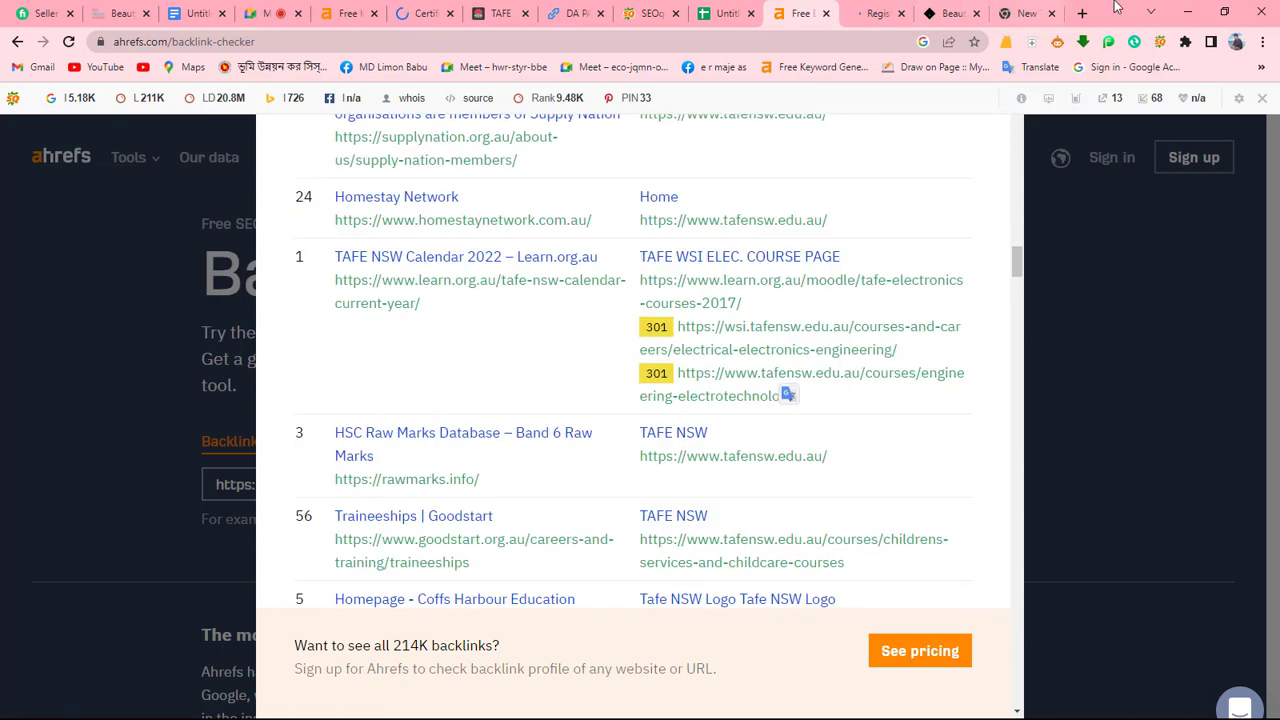
Search Google for Semrush in a new browser tab and open the Semrush website.
click(1080, 14)
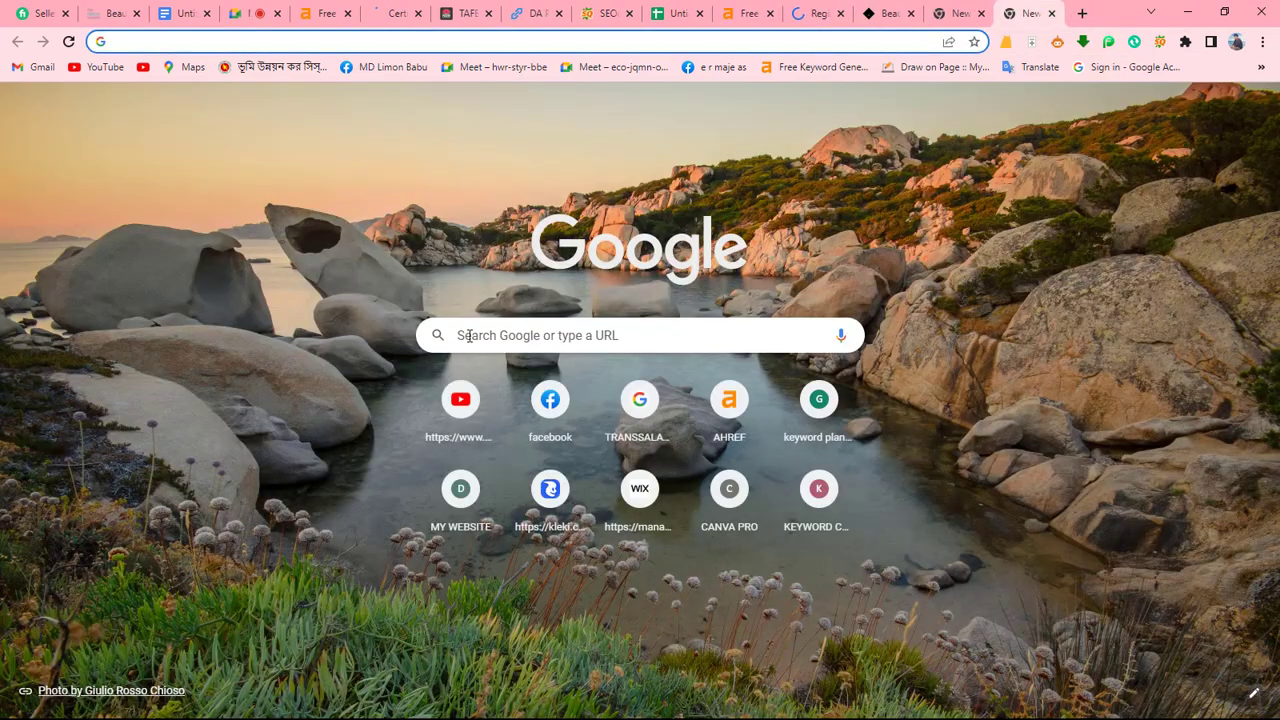
click(467, 336)
text(sem)
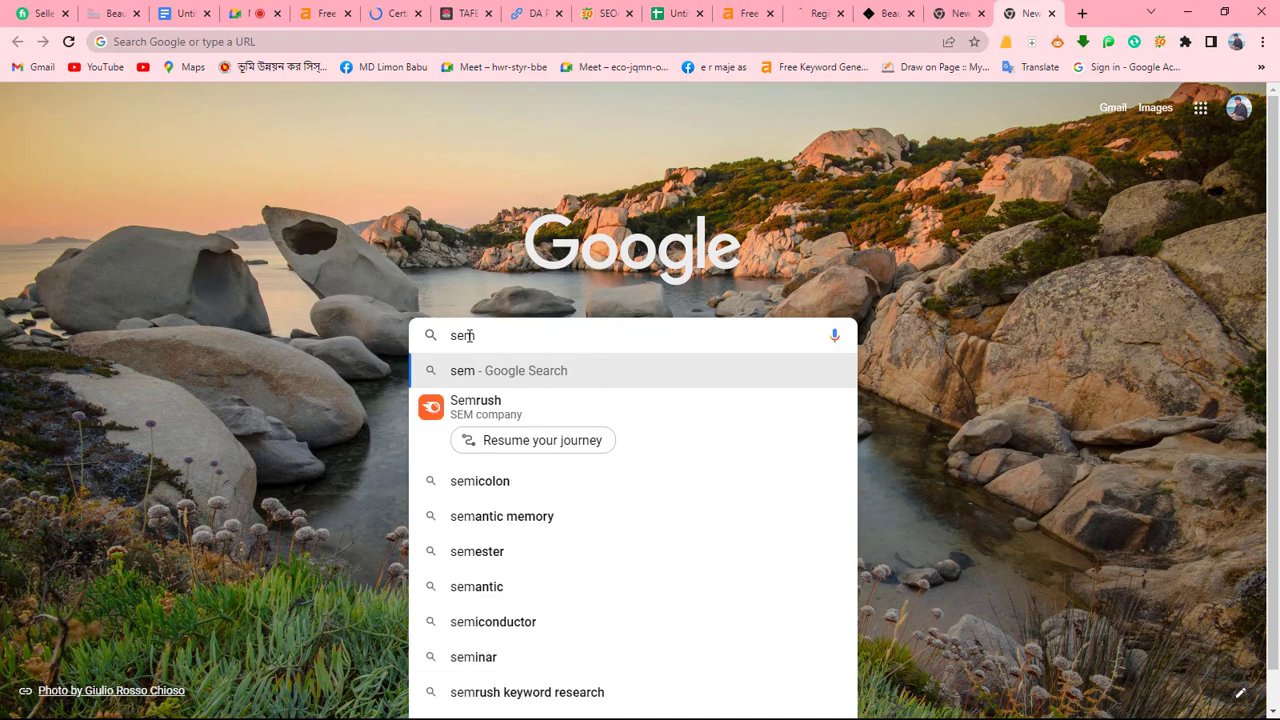
key(Down)
key(Return)
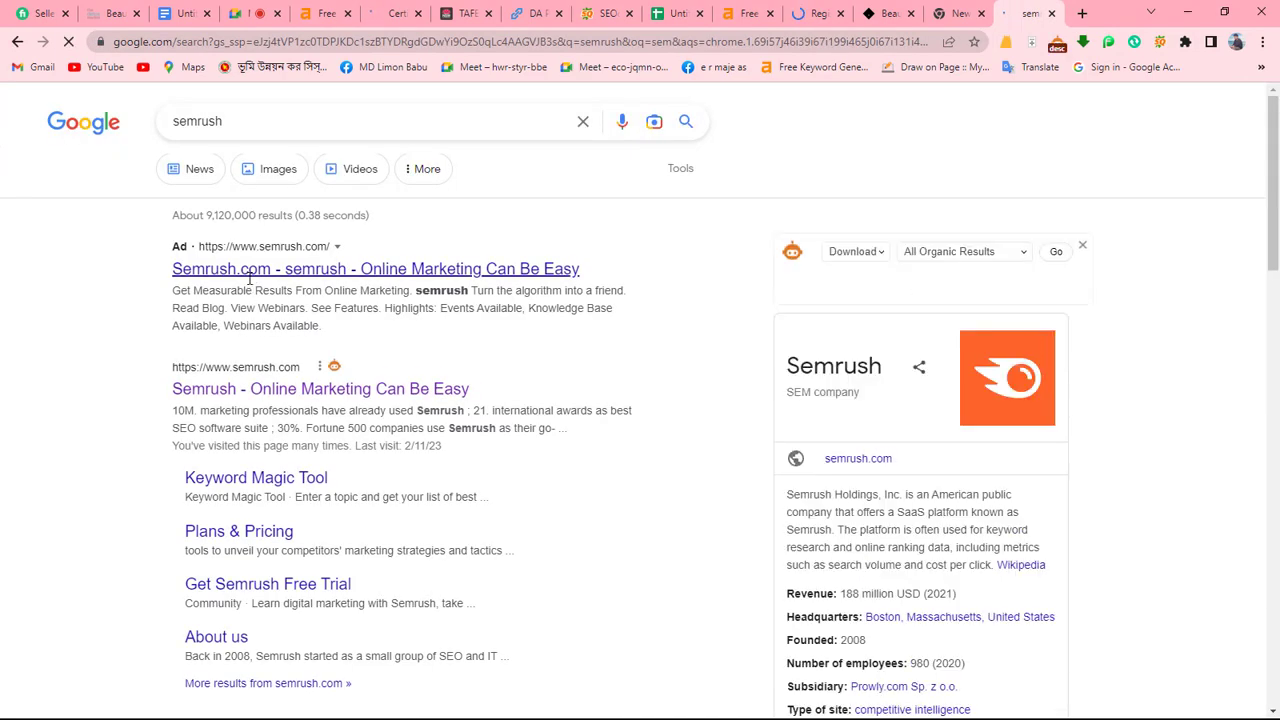
click(311, 394)
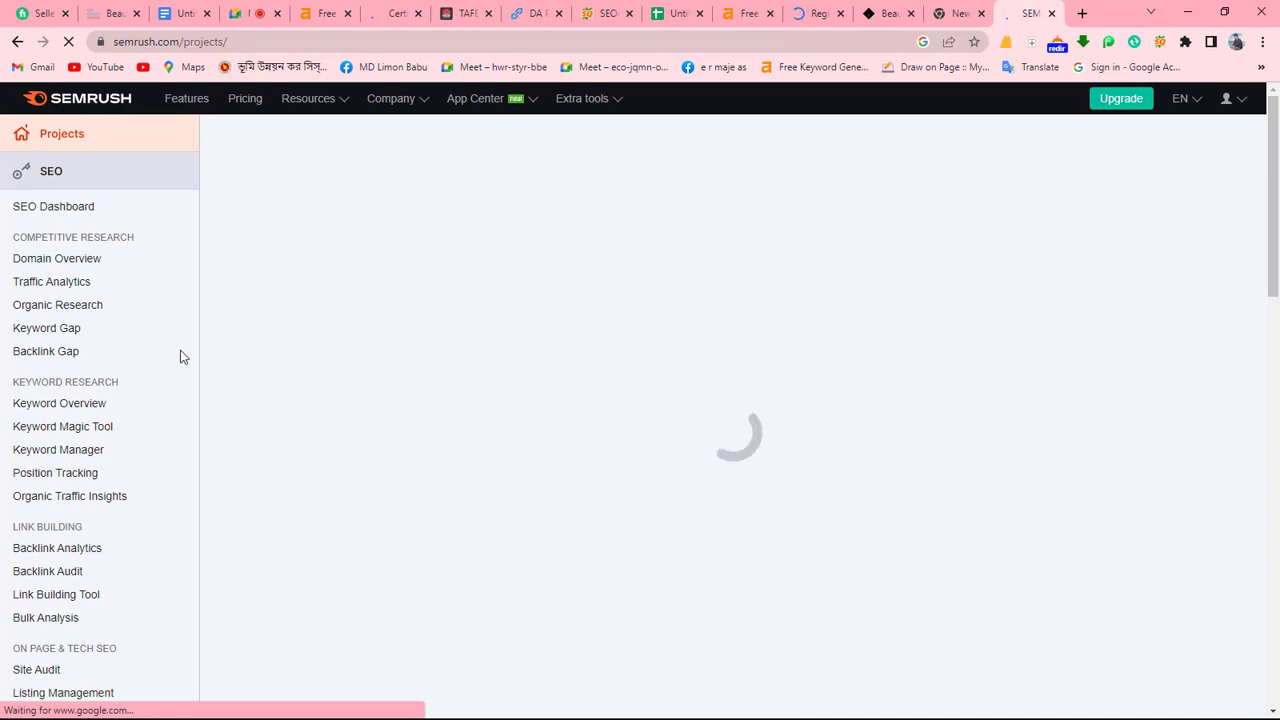
click(118, 260)
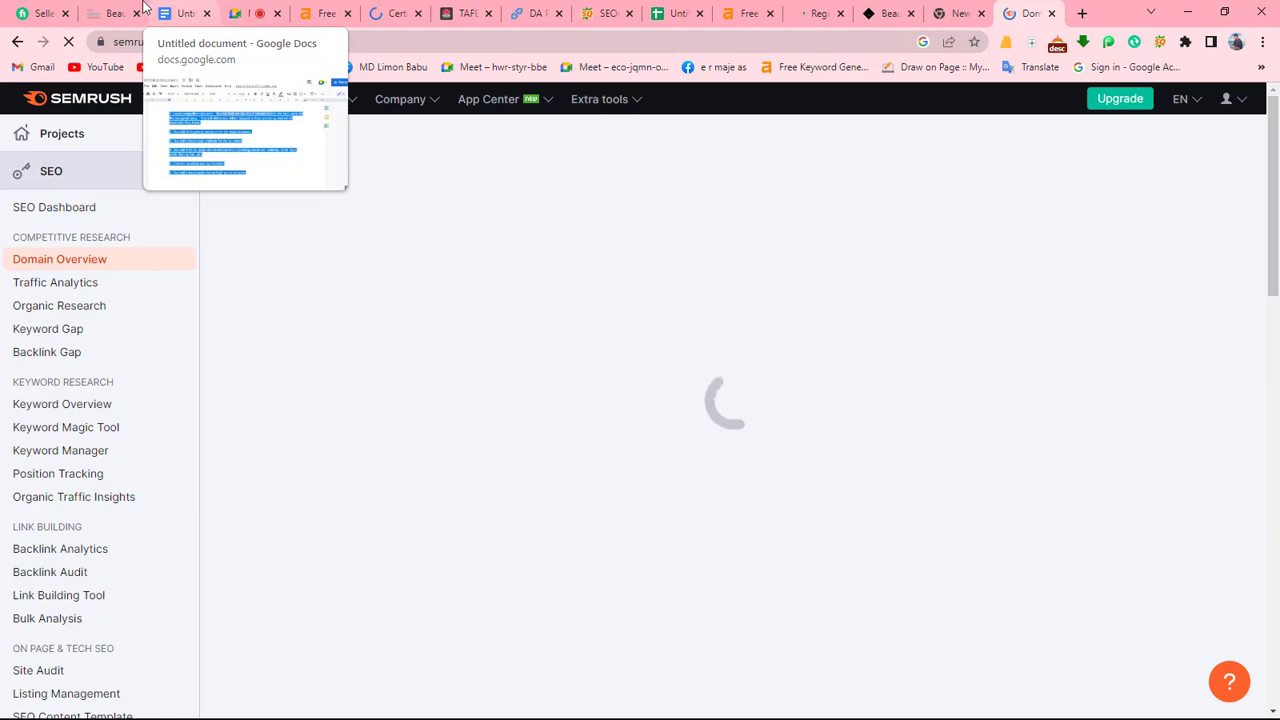
click(112, 13)
click(290, 42)
key(ctrl+c)
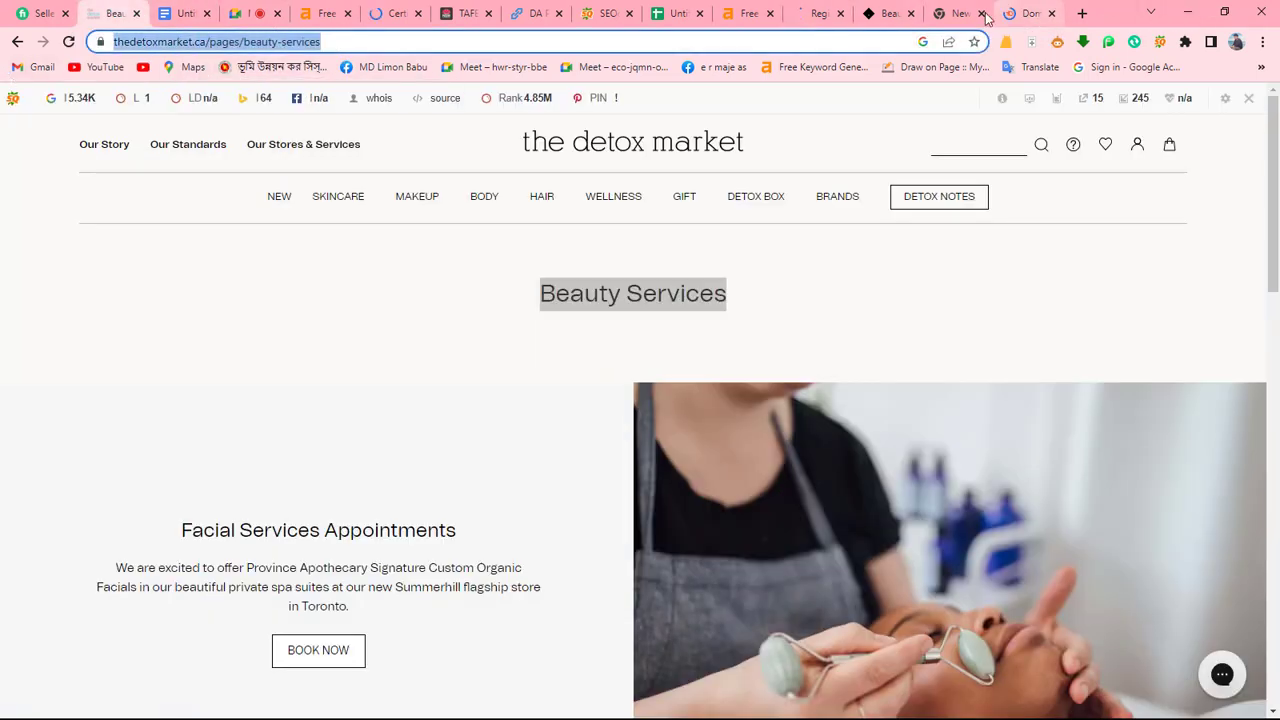
click(1043, 10)
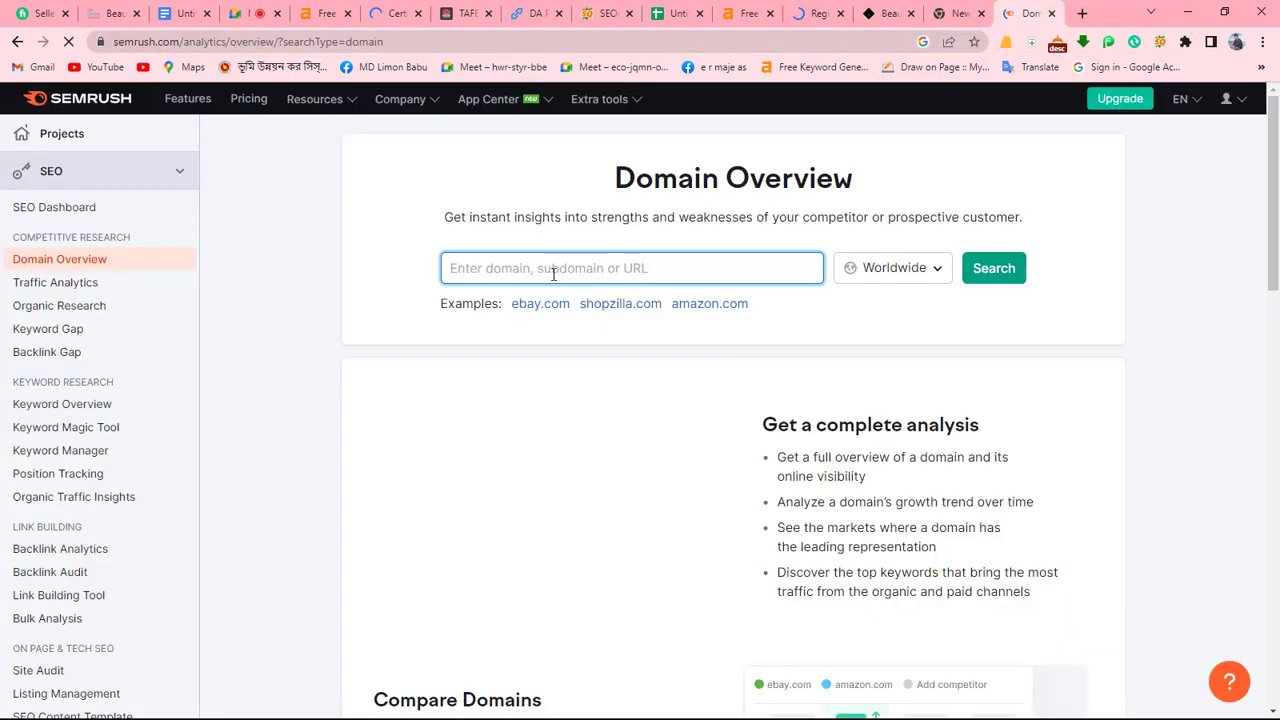
key(ctrl+v)
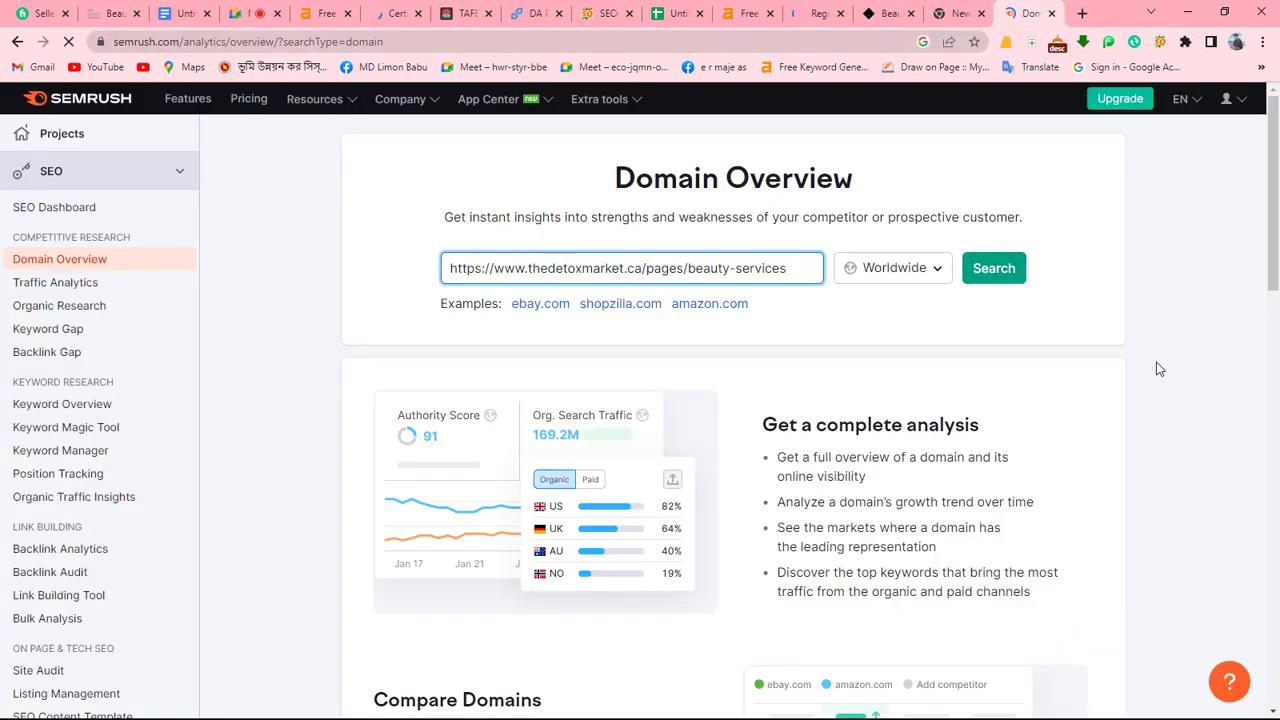
click(1005, 272)
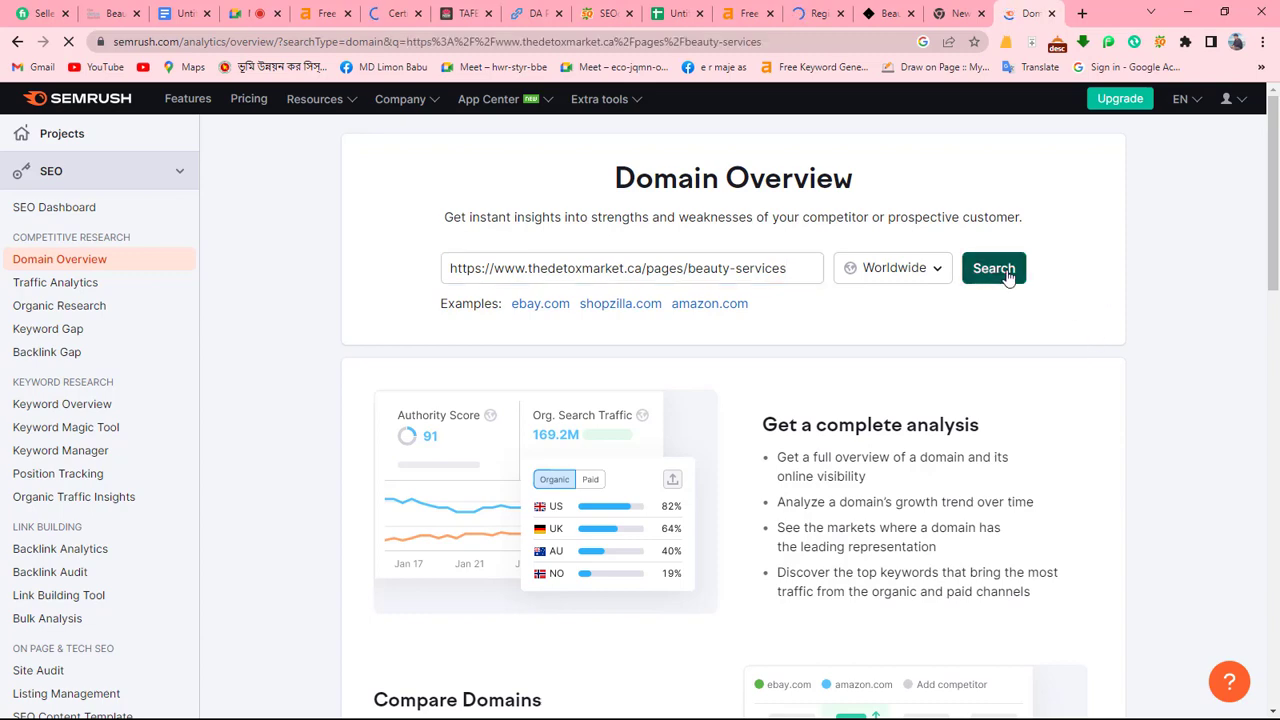
Examine the competitor's Domain Overview report, including authority score, backlinks, traffic by country and organic research.
scroll(657, 403, down, 2)
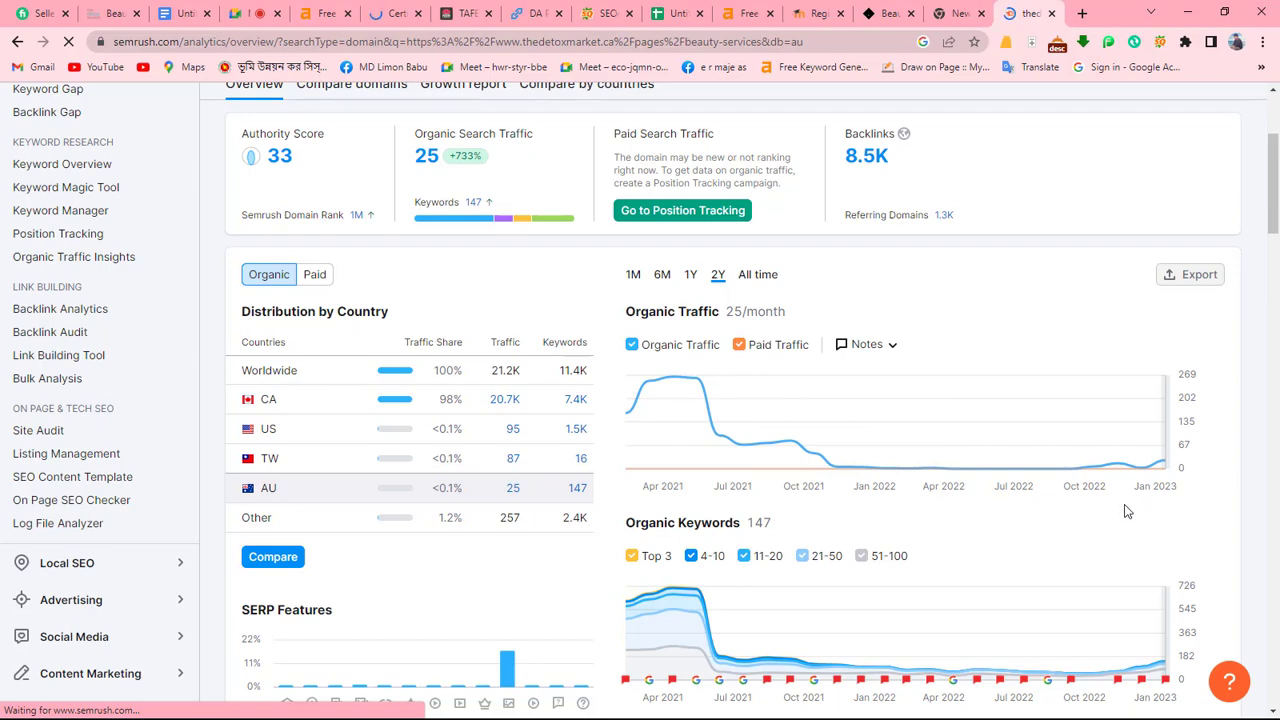
scroll(640, 477, down, 3)
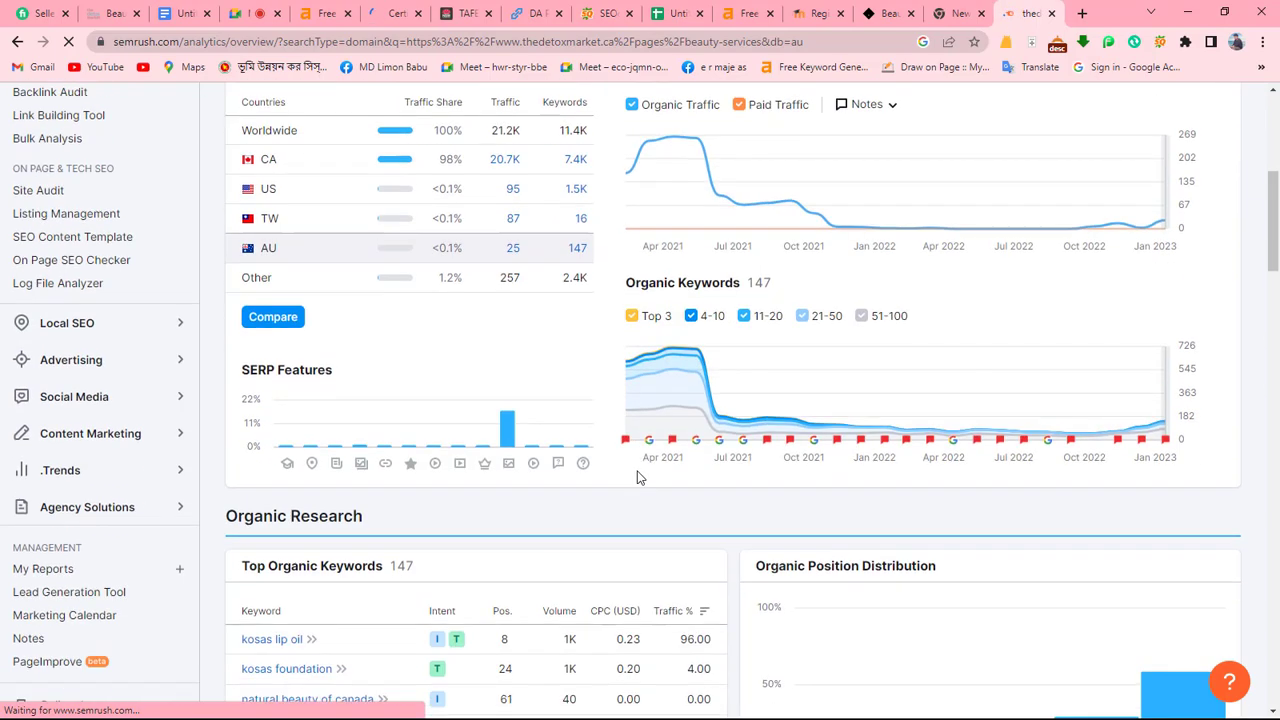
scroll(638, 482, up, 5)
scroll(489, 432, up, 2)
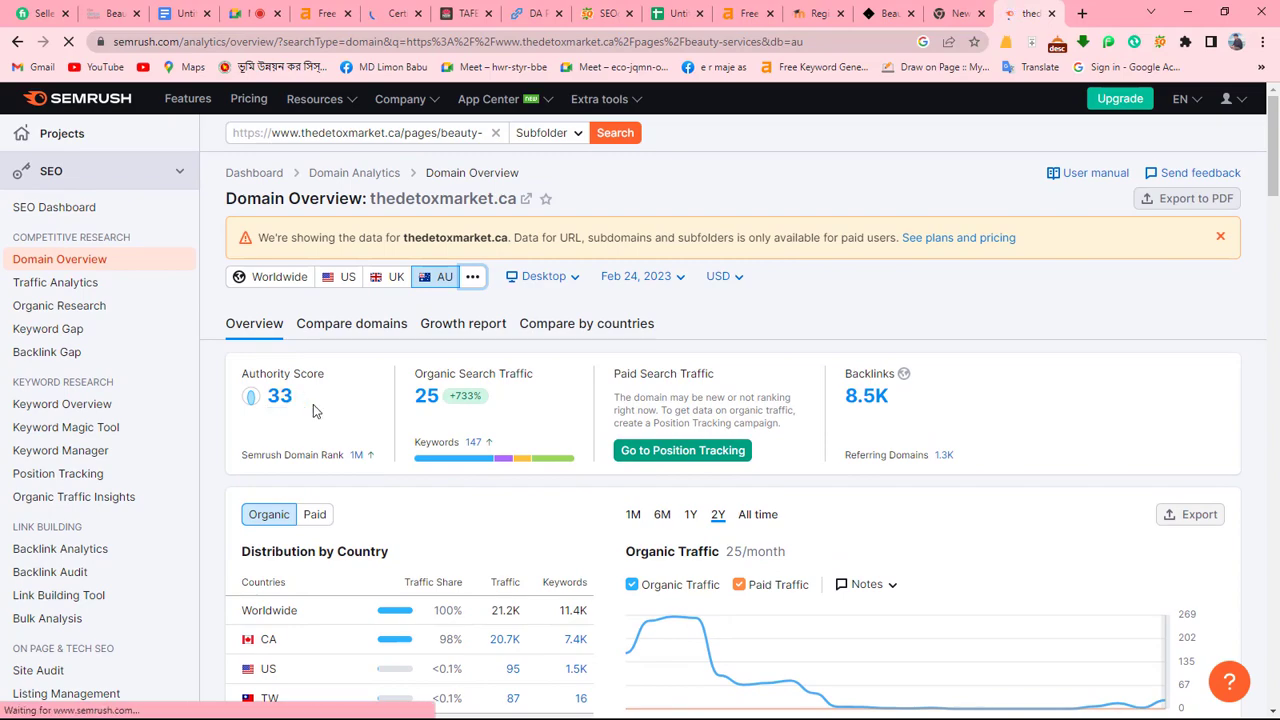
scroll(700, 485, down, 1)
scroll(640, 500, down, 6)
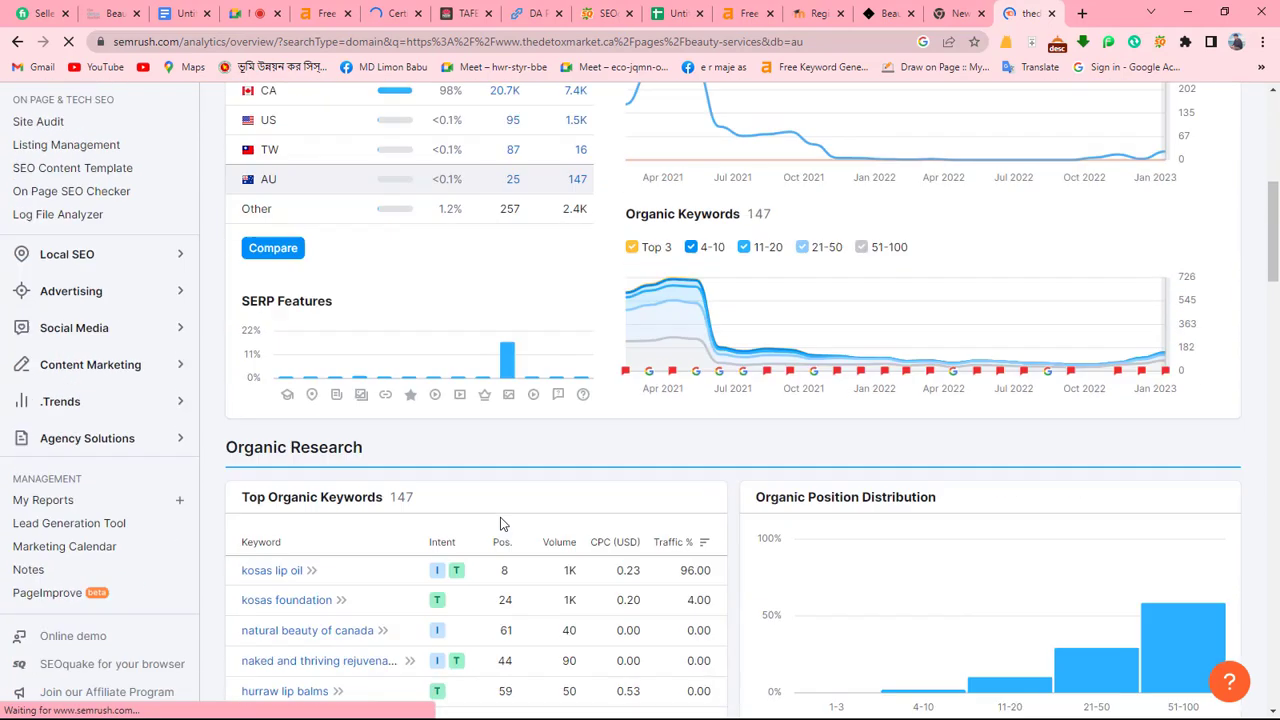
scroll(422, 544, down, 1)
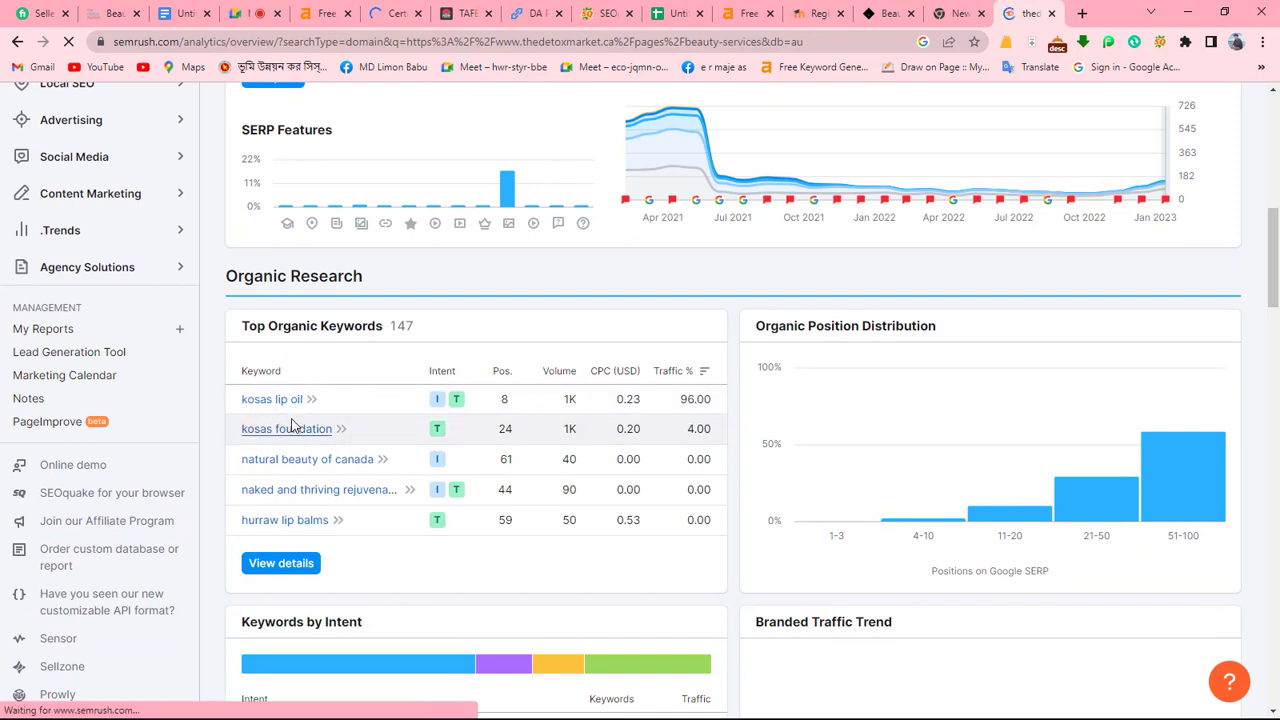
Review the Top Organic Keywords one by one, highlighting entries from "kosas lip oil" down to "hurraw lip balms".
drag(233, 409, 311, 402)
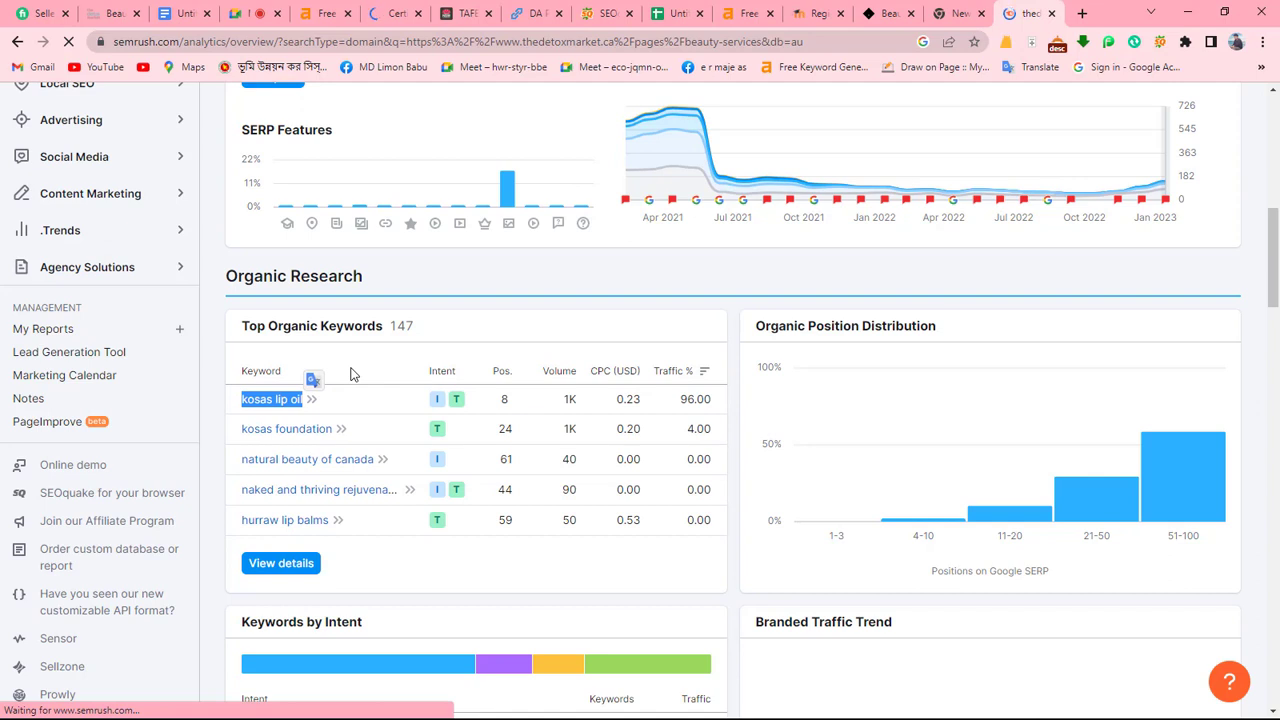
click(208, 385)
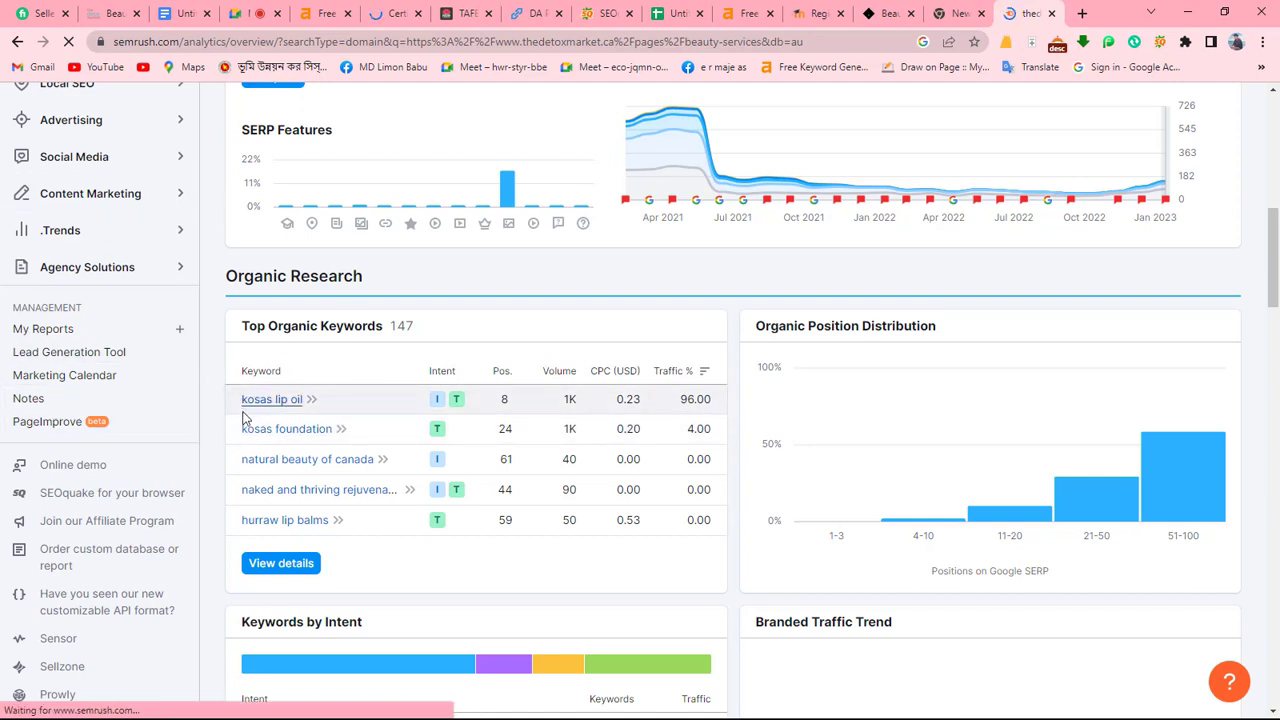
drag(238, 400, 305, 400)
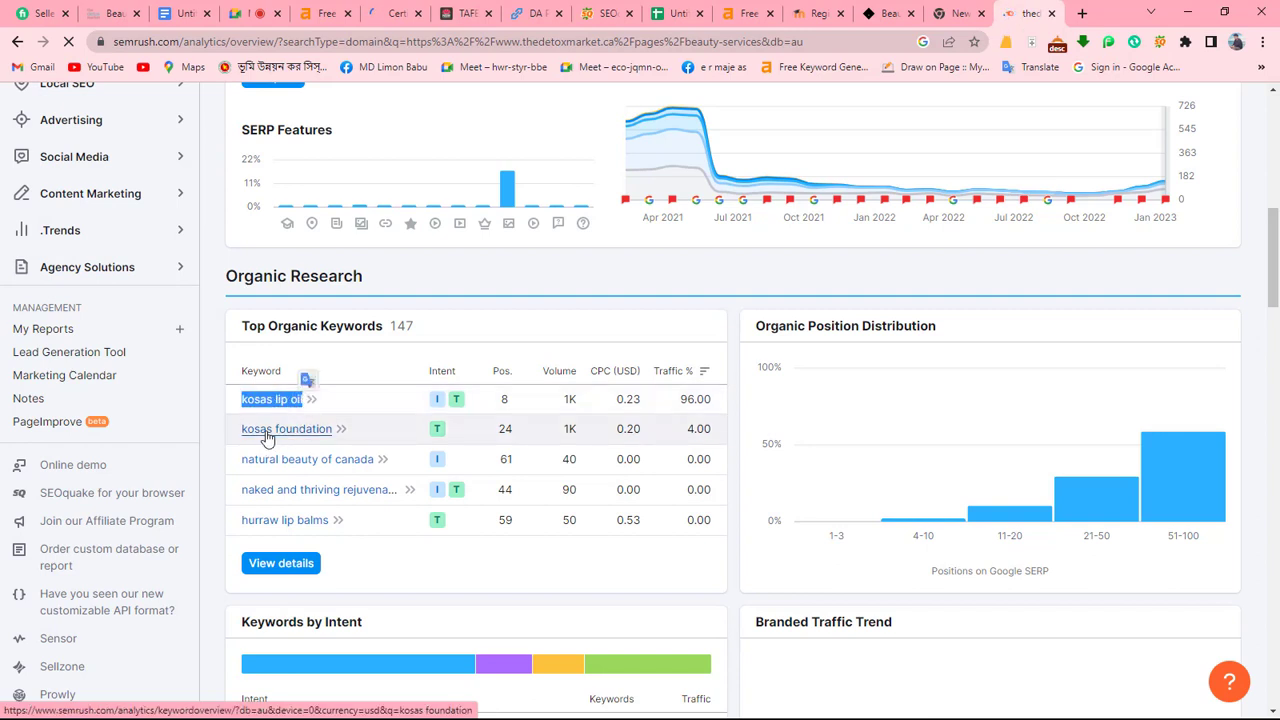
drag(241, 429, 337, 436)
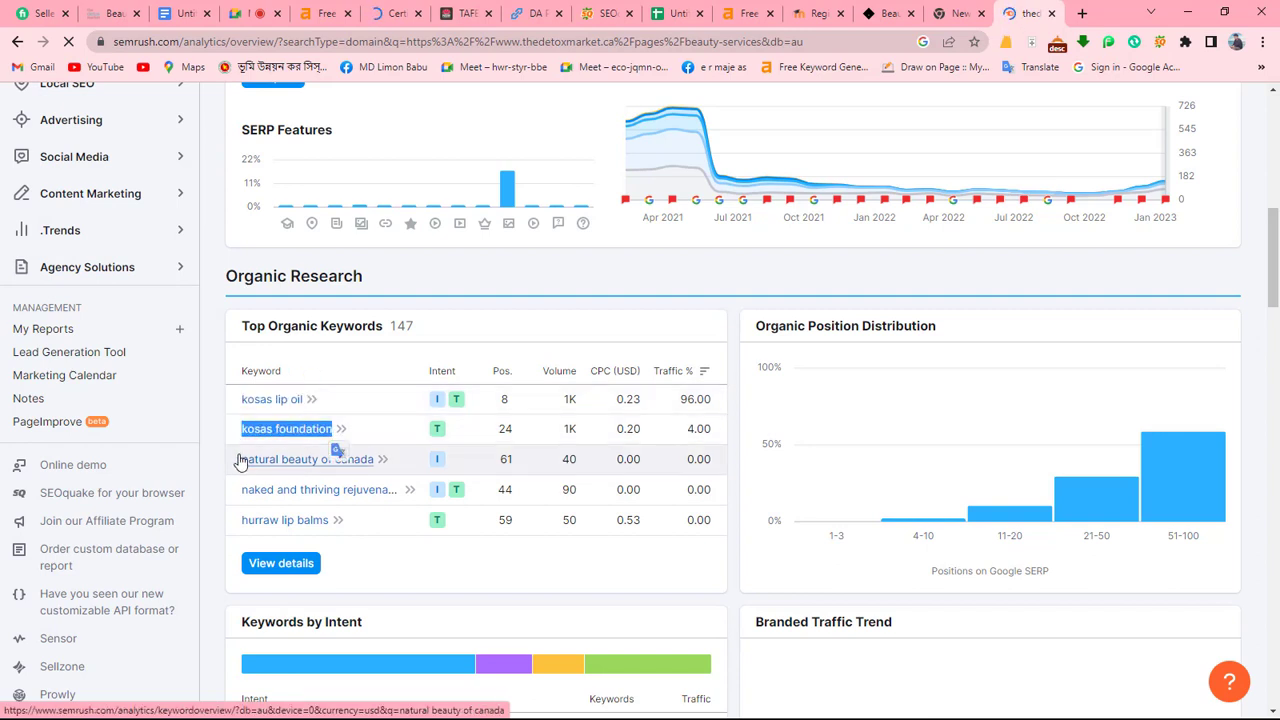
drag(241, 459, 374, 462)
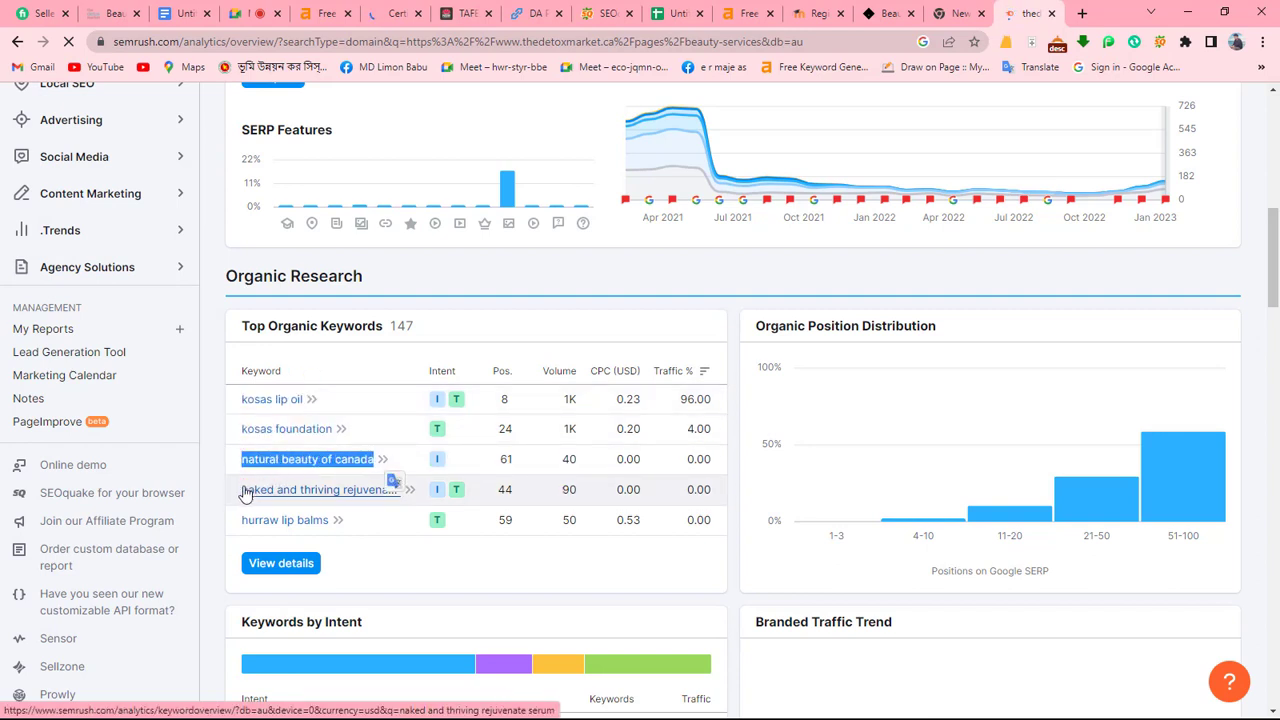
drag(244, 494, 402, 491)
drag(246, 523, 329, 520)
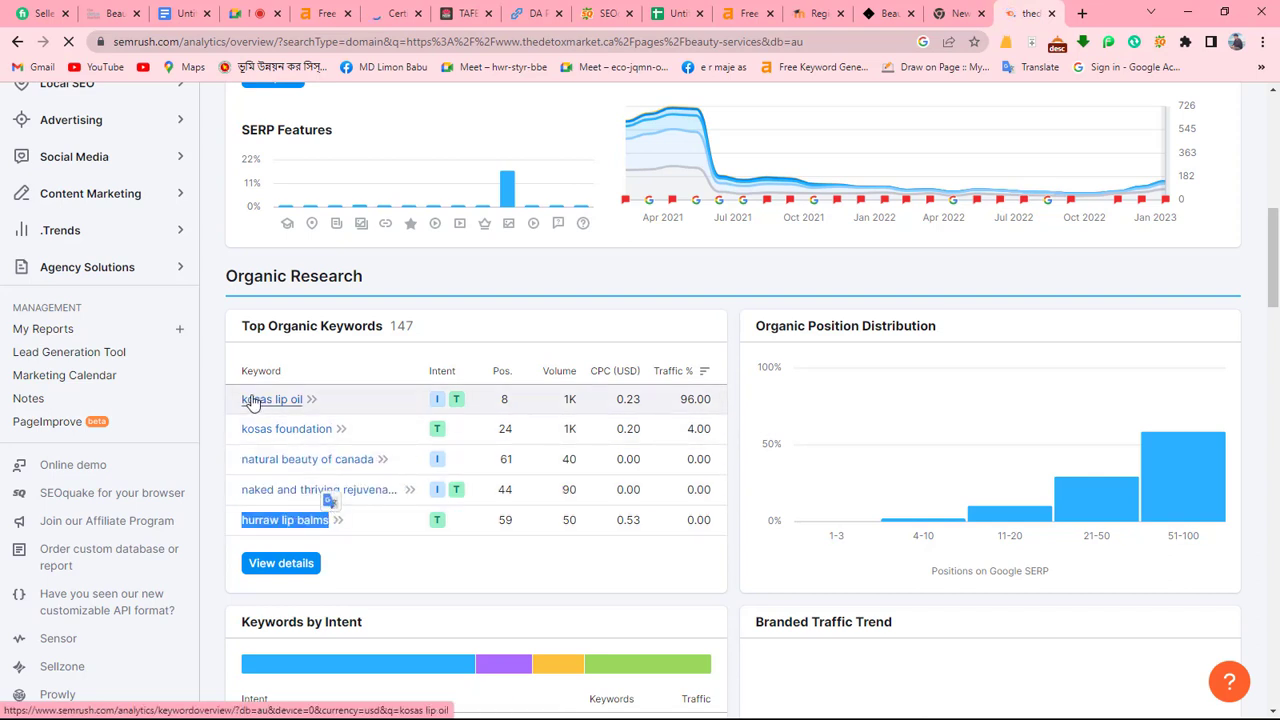
drag(237, 401, 335, 436)
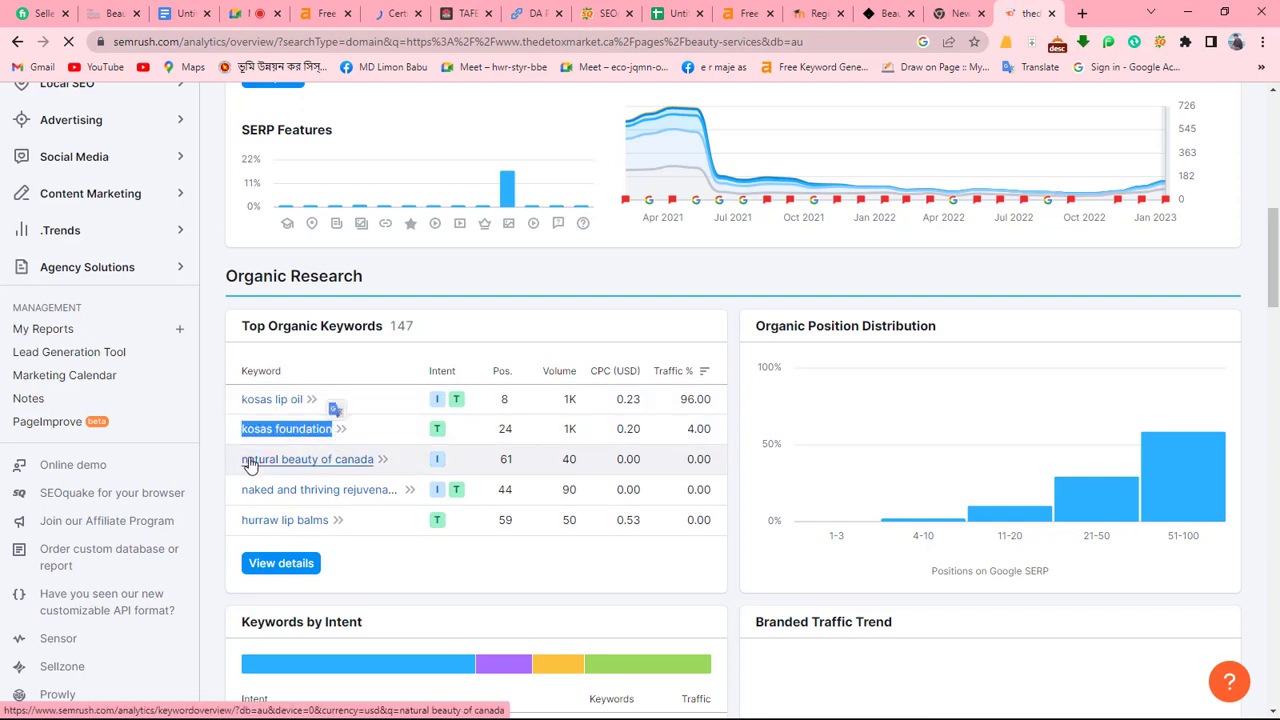
click(225, 460)
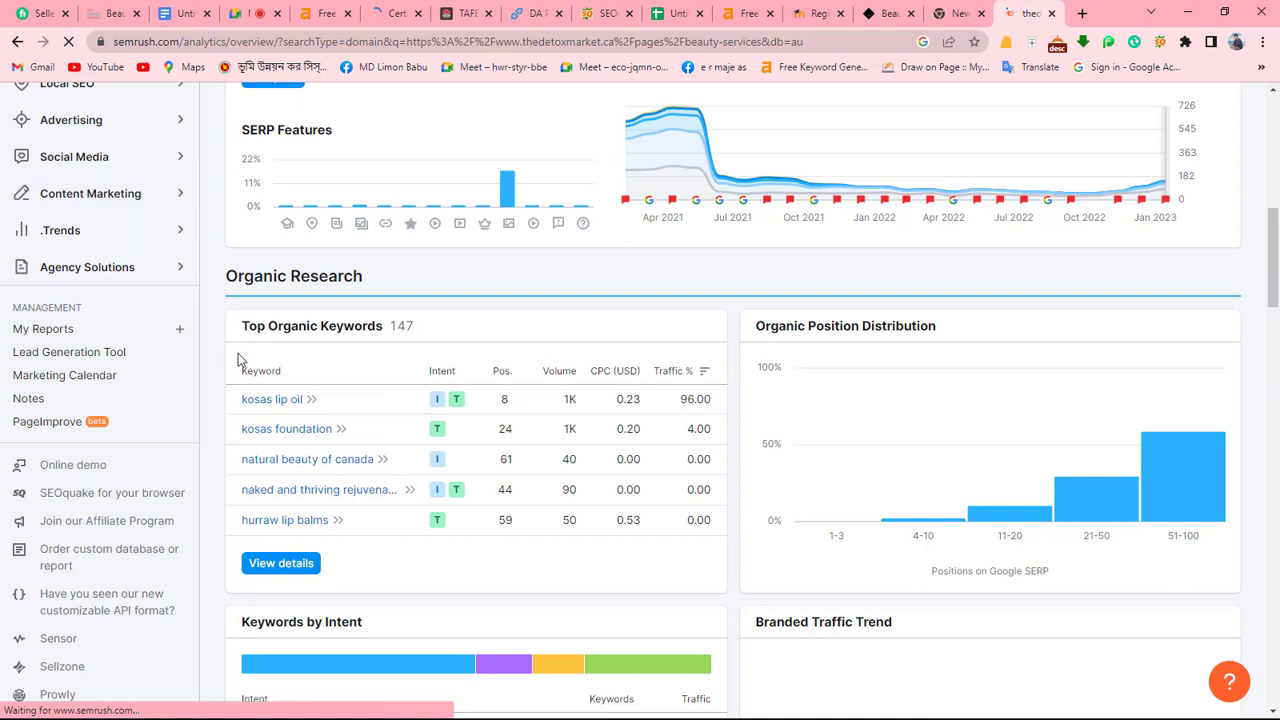
click(319, 500)
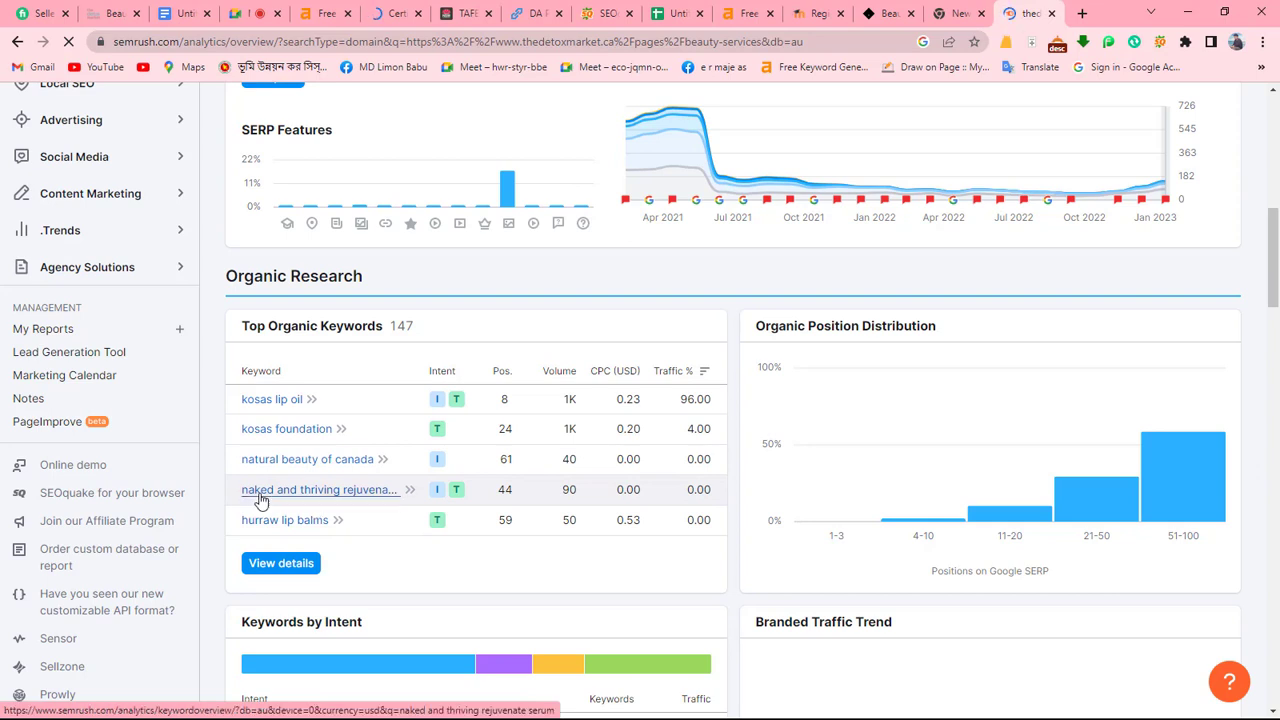
drag(238, 495, 390, 494)
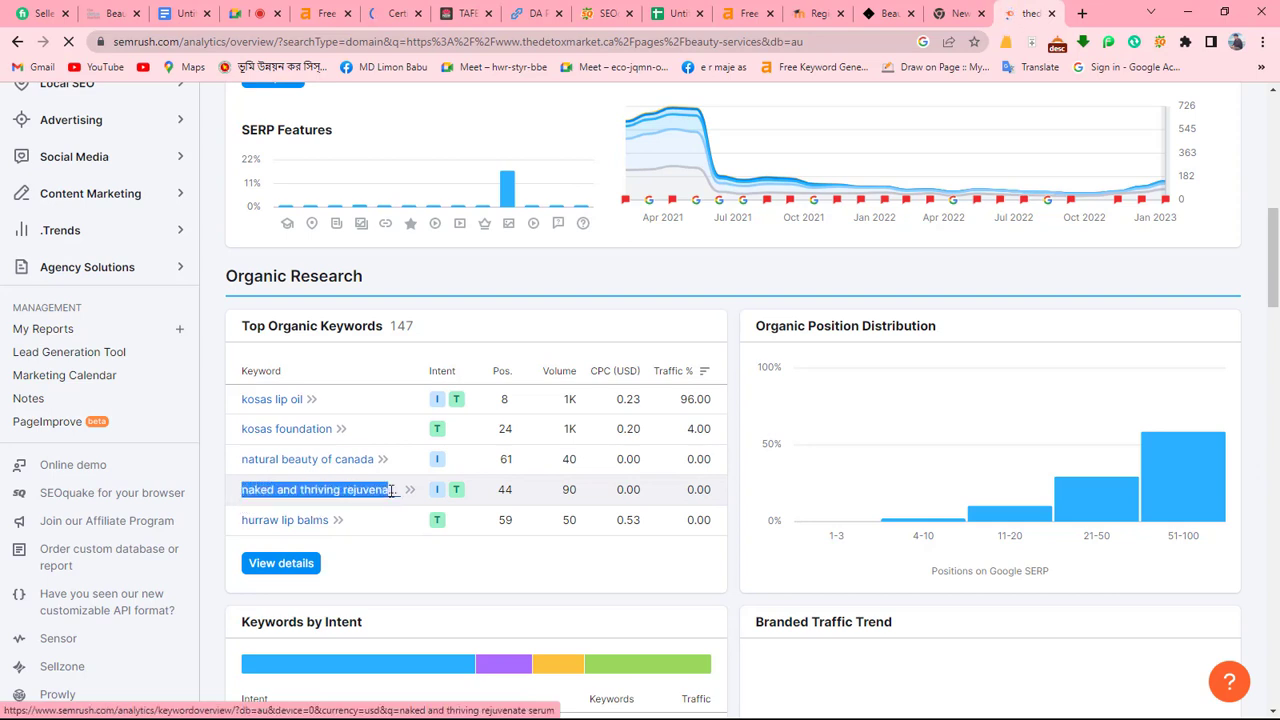
Highlight "hurraw lip balms", the last entry in the Top Organic Keywords list.
click(227, 523)
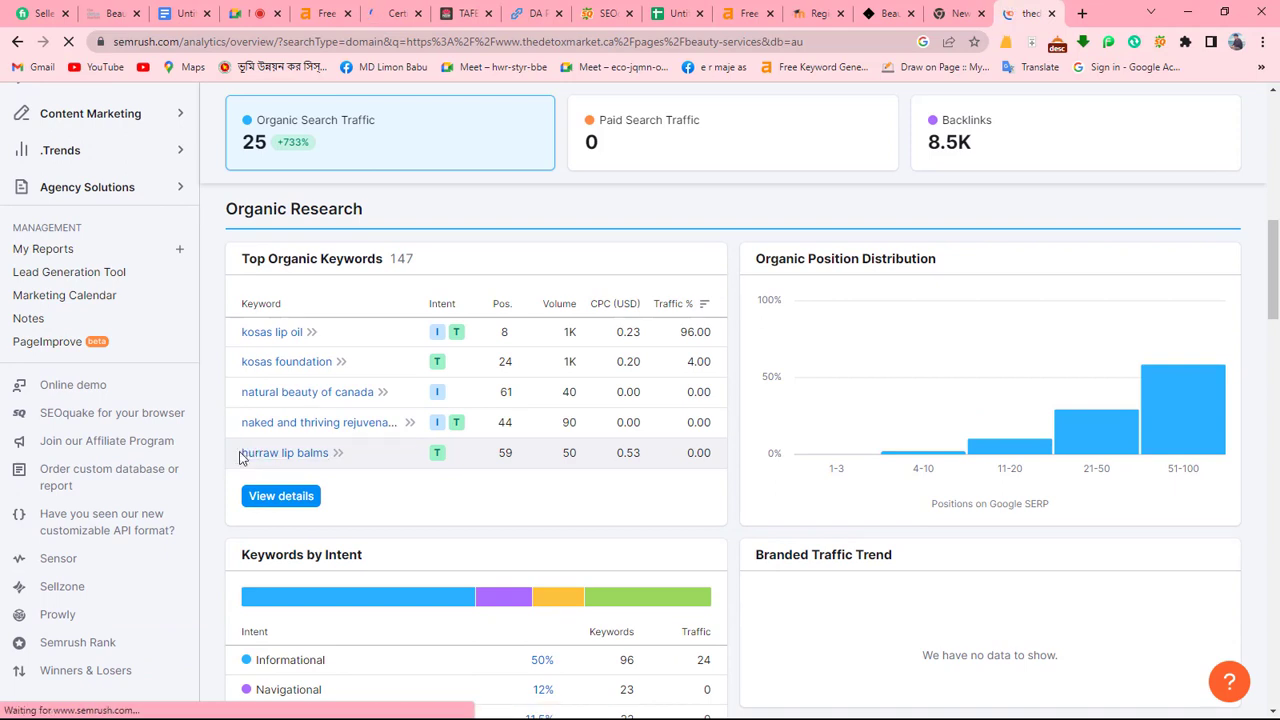
drag(242, 453, 334, 457)
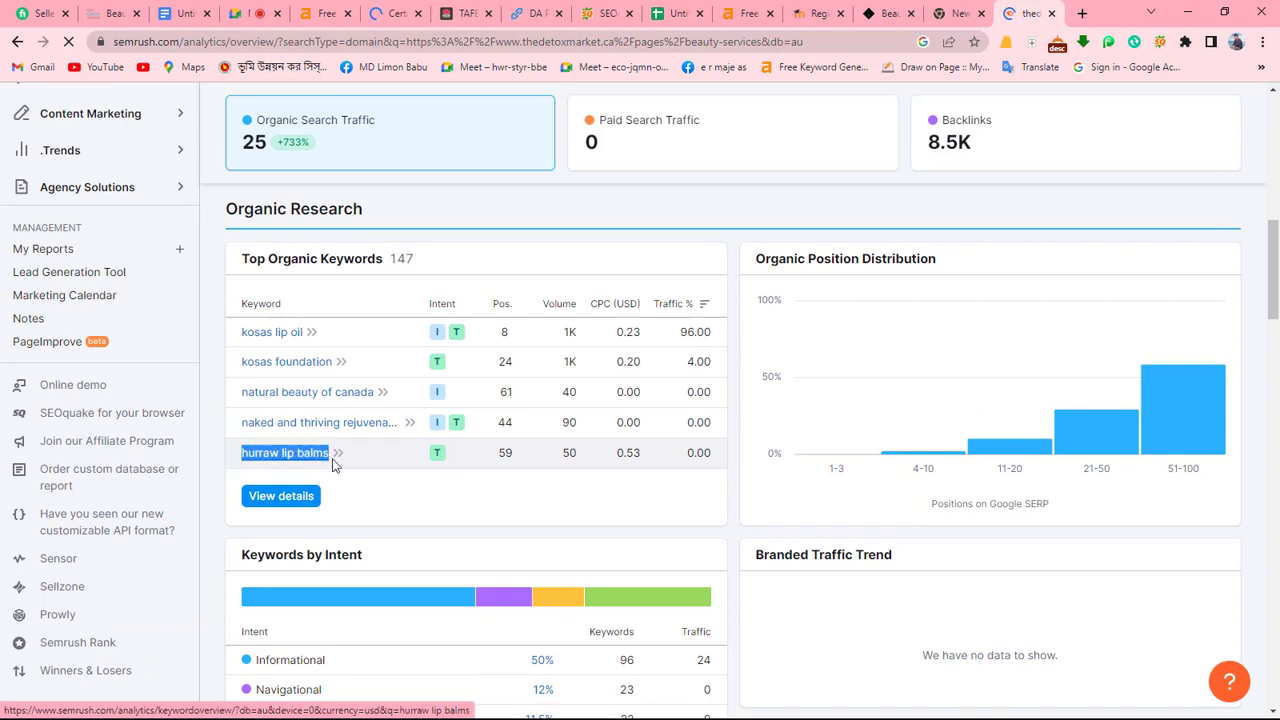
click(224, 455)
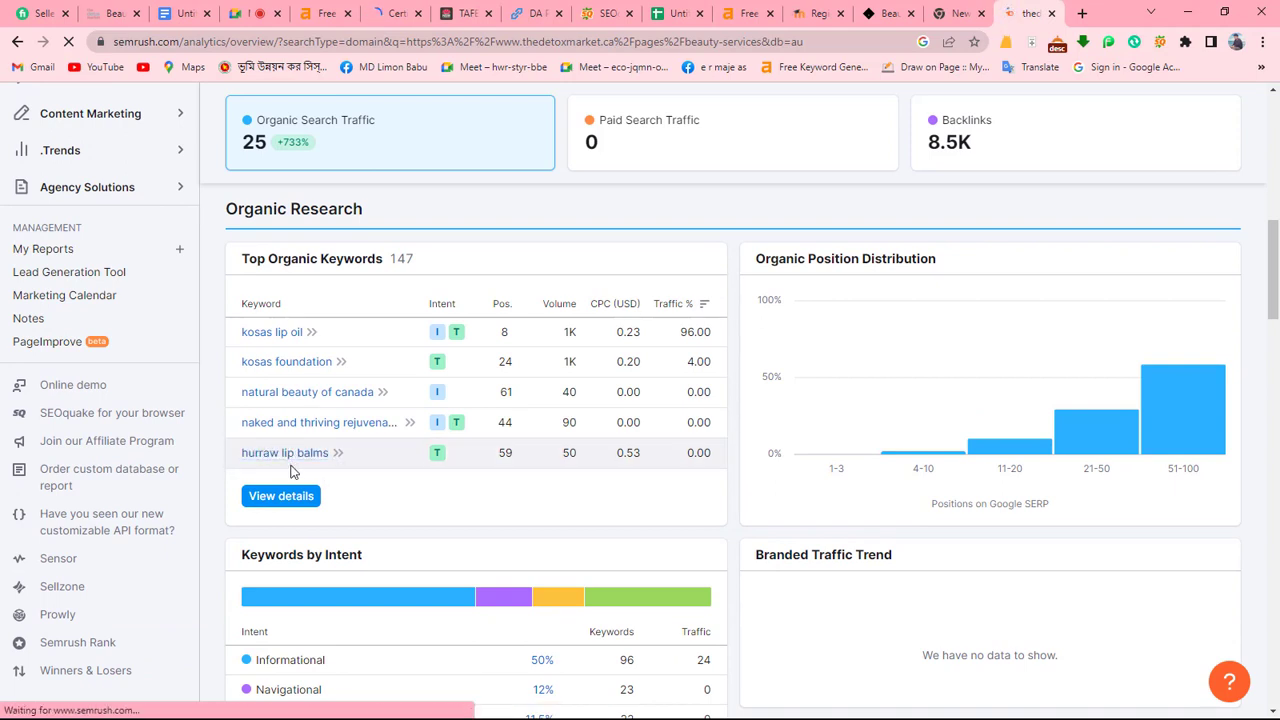
Examine the Main Organic Competitors list, highlighting poppyavenue.com, nakedpoppy.com and the common keywords column.
scroll(292, 470, down, 5)
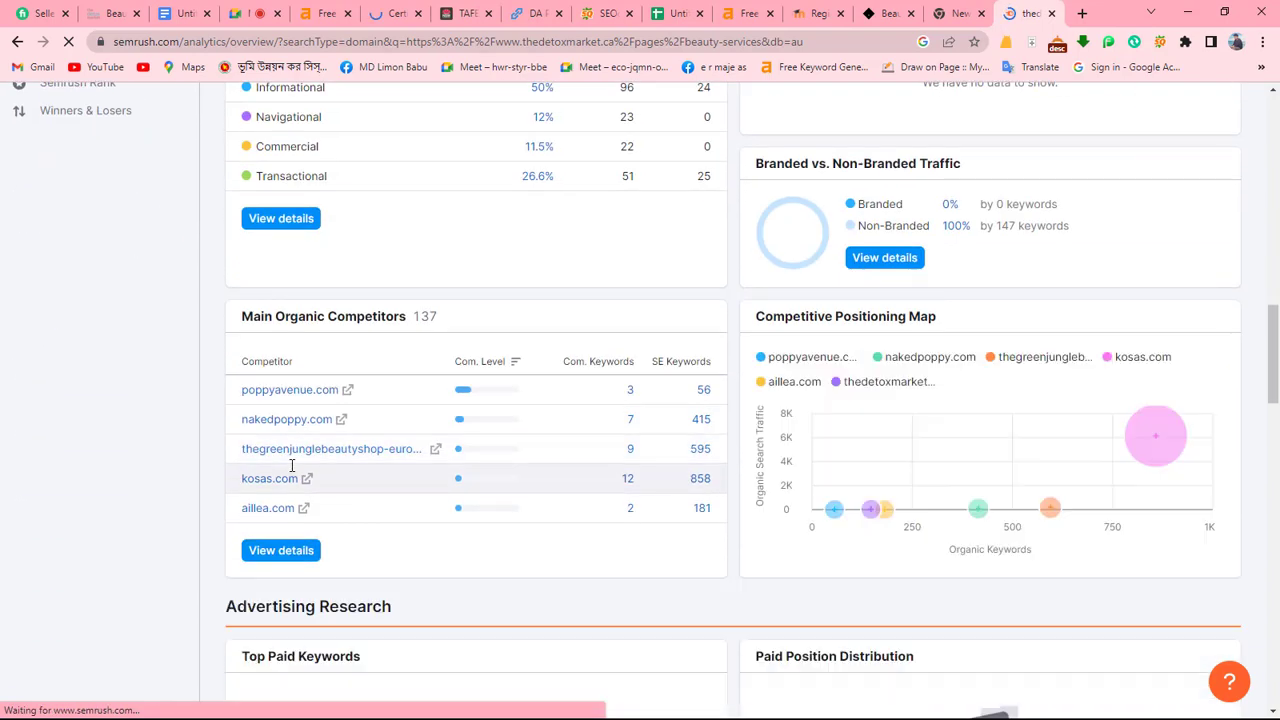
scroll(292, 470, down, 2)
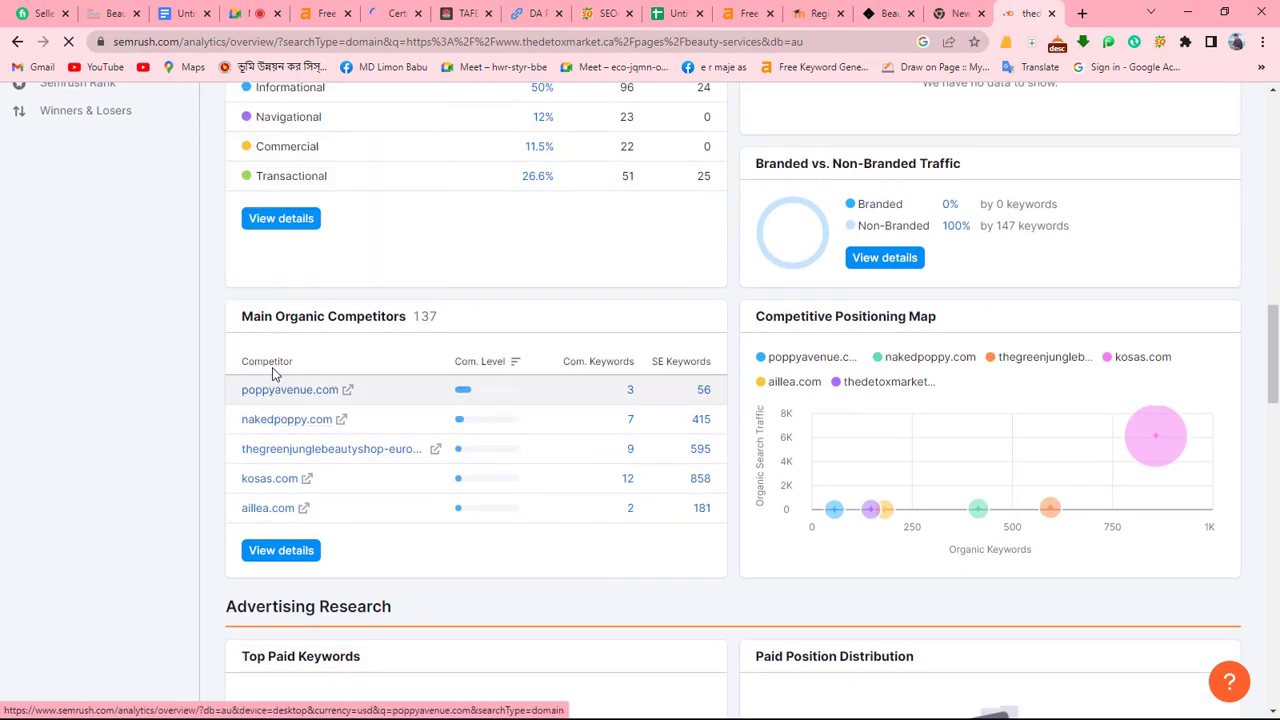
drag(236, 327, 414, 334)
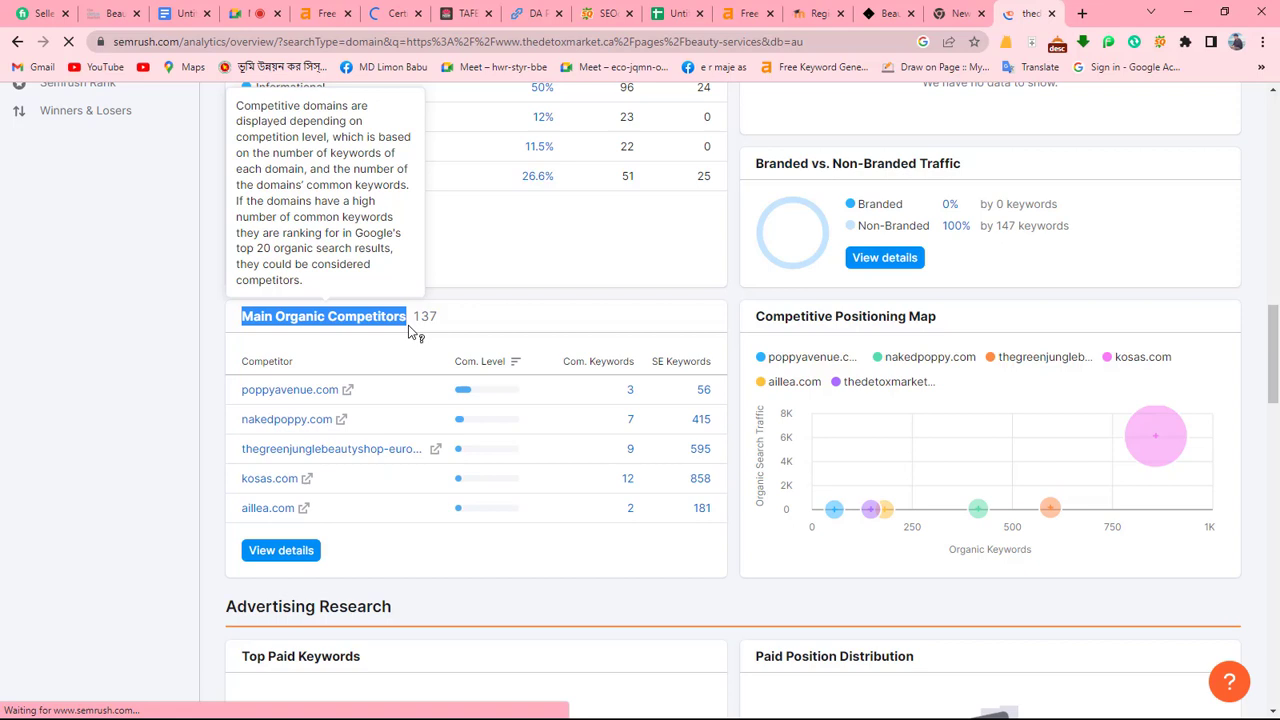
click(493, 337)
drag(257, 396, 343, 380)
click(343, 366)
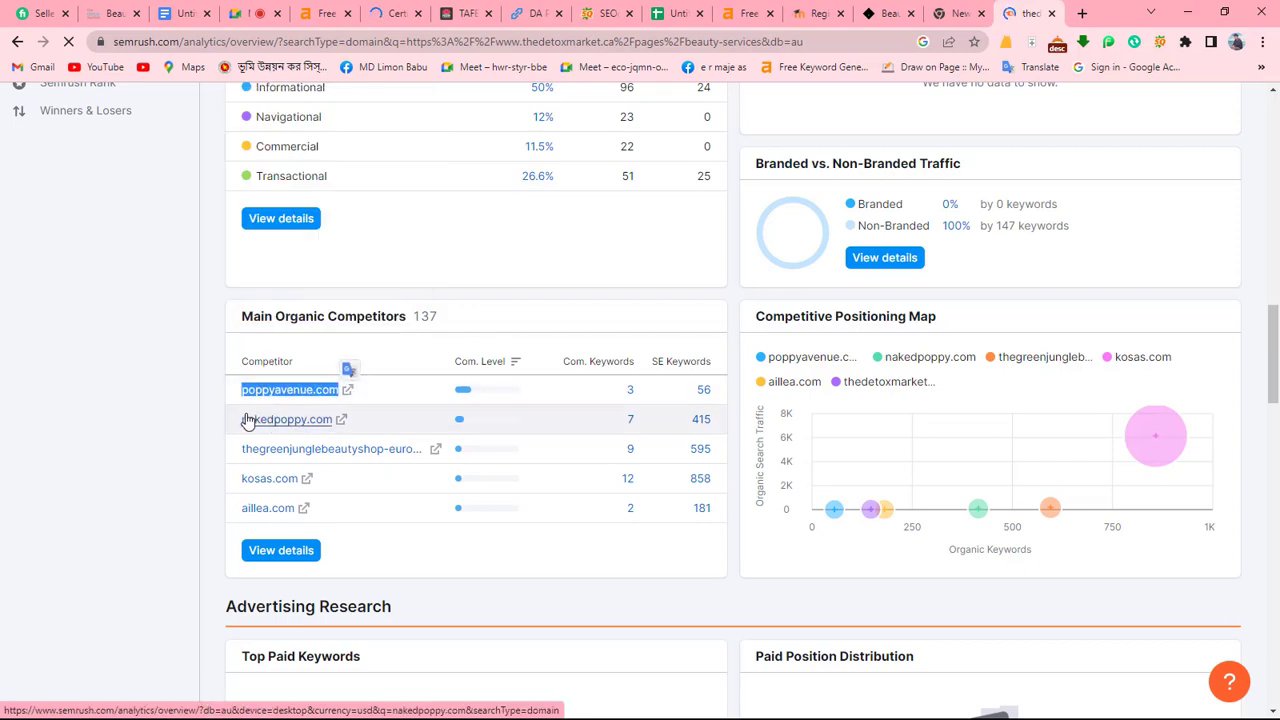
drag(237, 424, 360, 426)
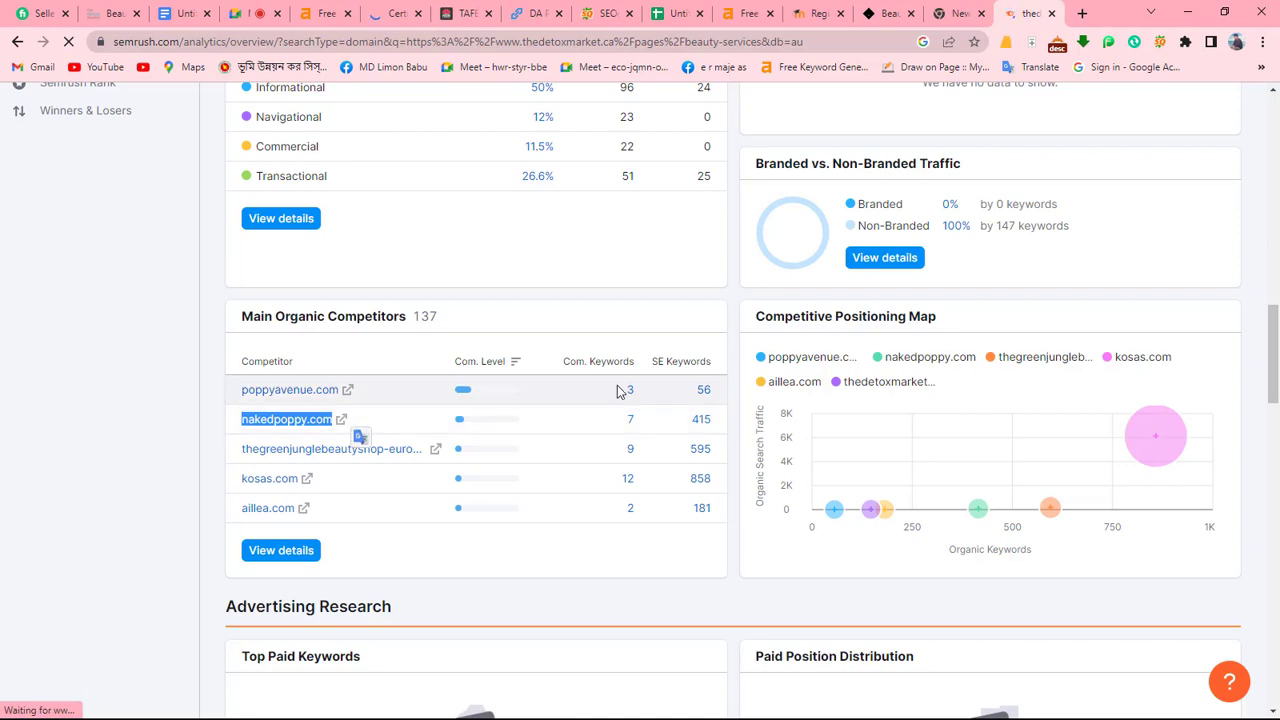
drag(578, 358, 620, 386)
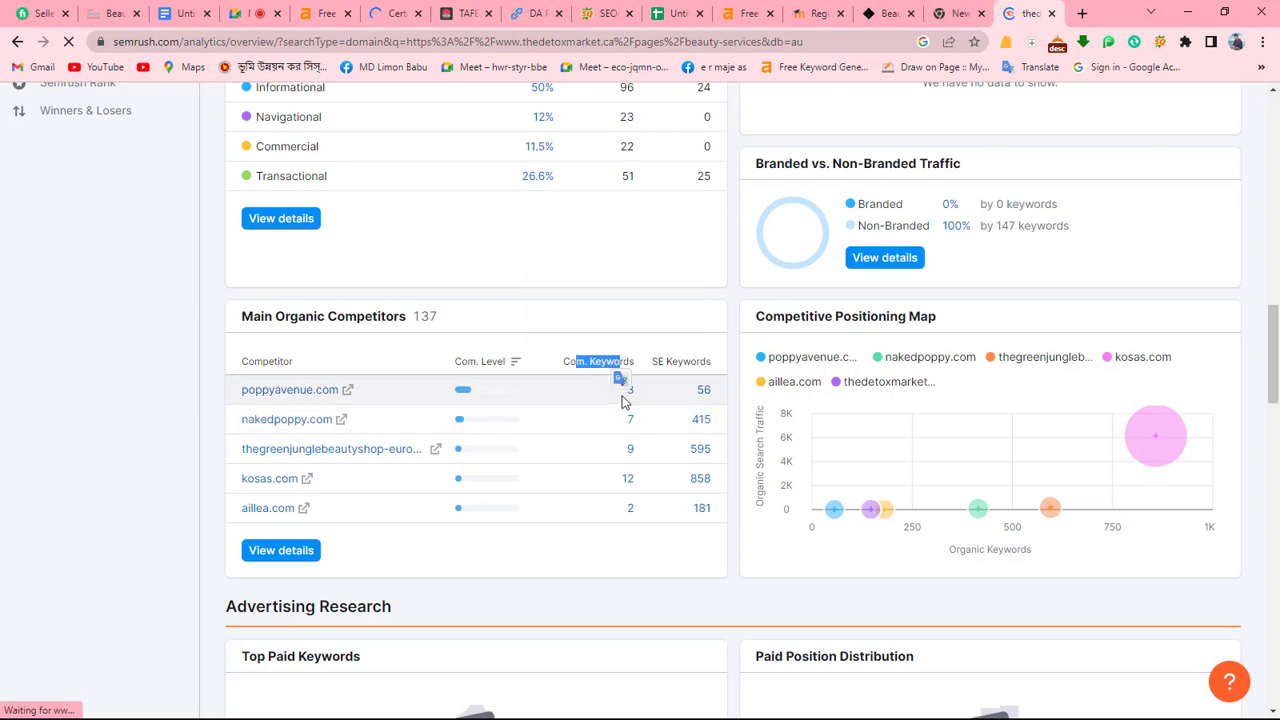
Review the Advertising Research and Backlinks sections of the report, highlighting the listed referring pages and their link URLs.
scroll(260, 420, down, 2)
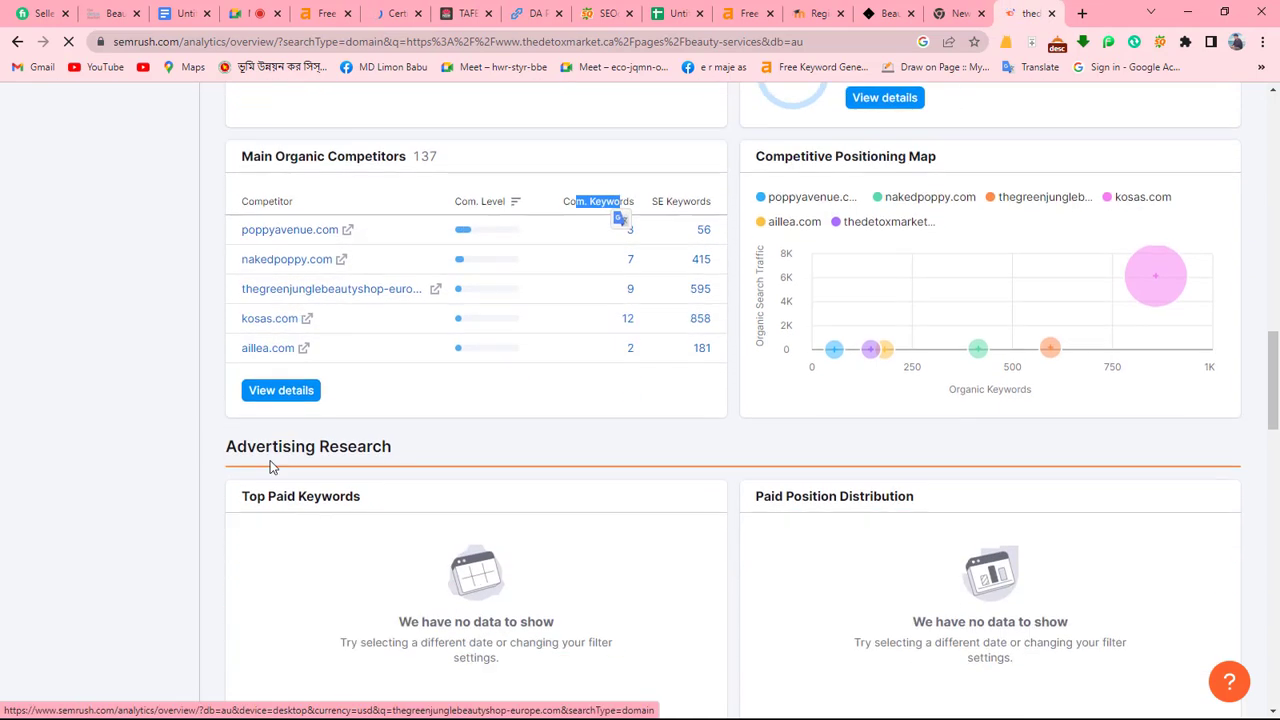
scroll(340, 490, down, 5)
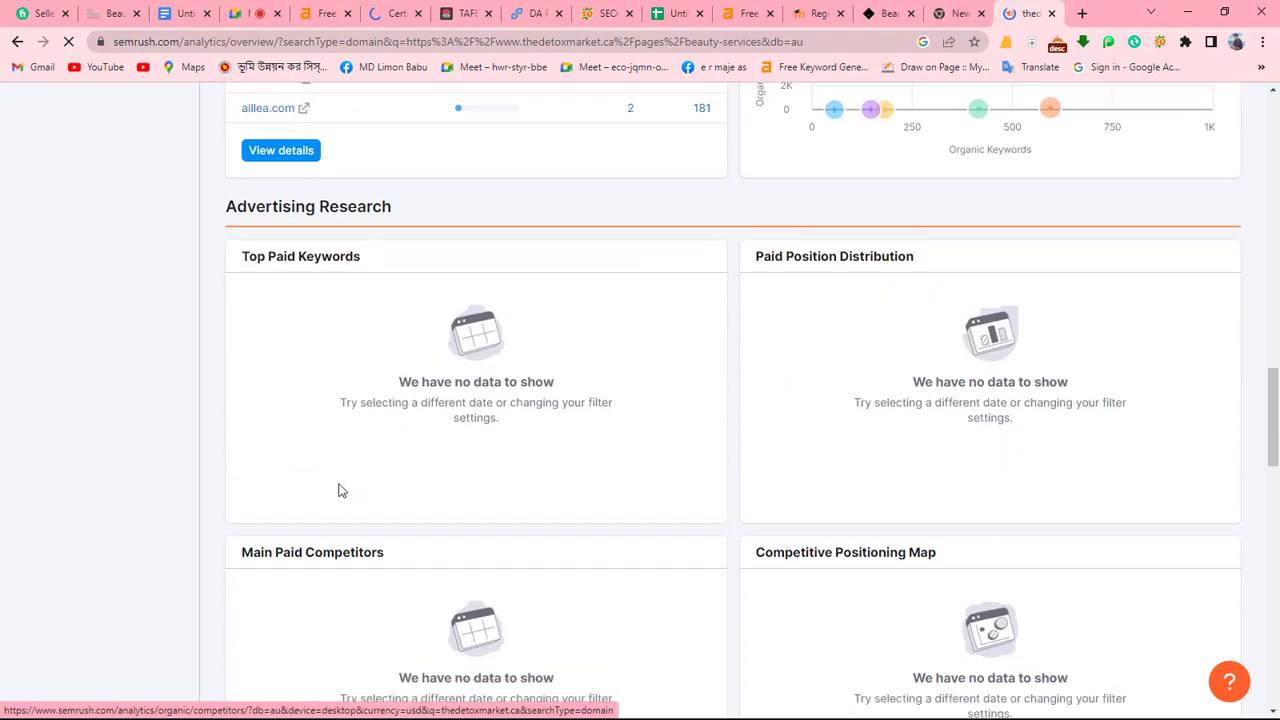
scroll(340, 490, down, 9)
scroll(341, 486, up, 5)
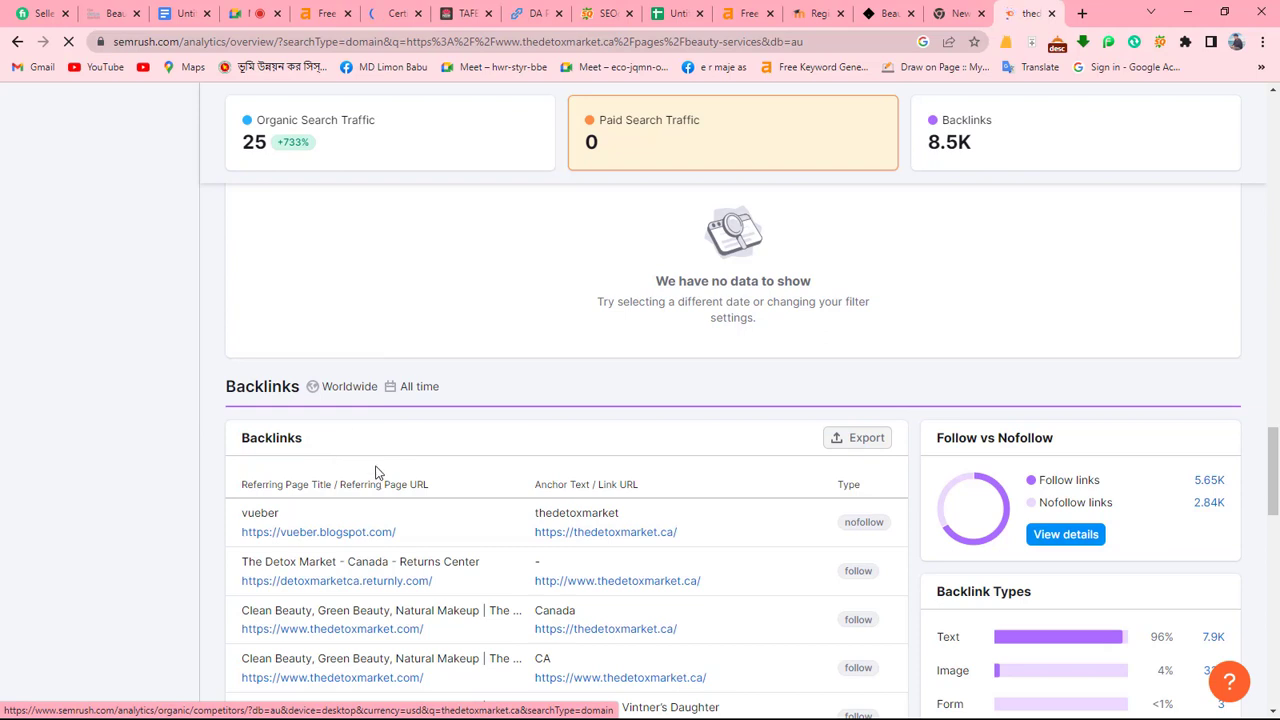
scroll(376, 472, down, 2)
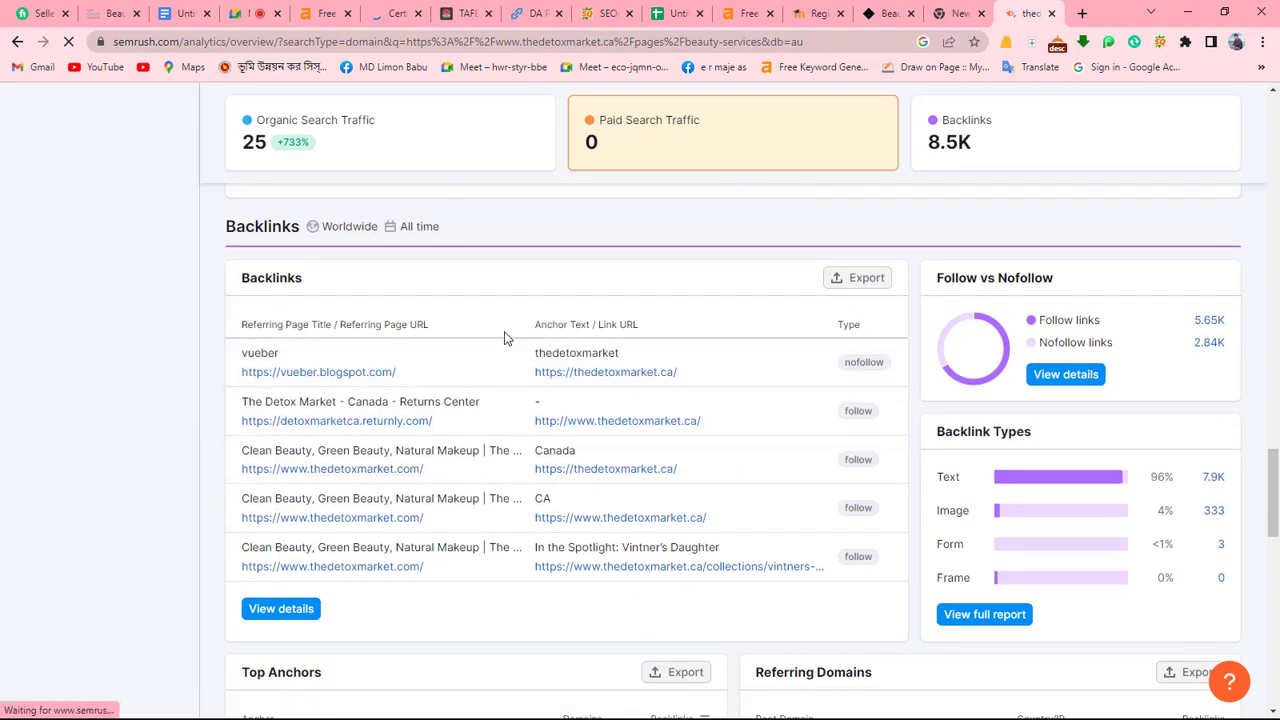
drag(217, 357, 797, 601)
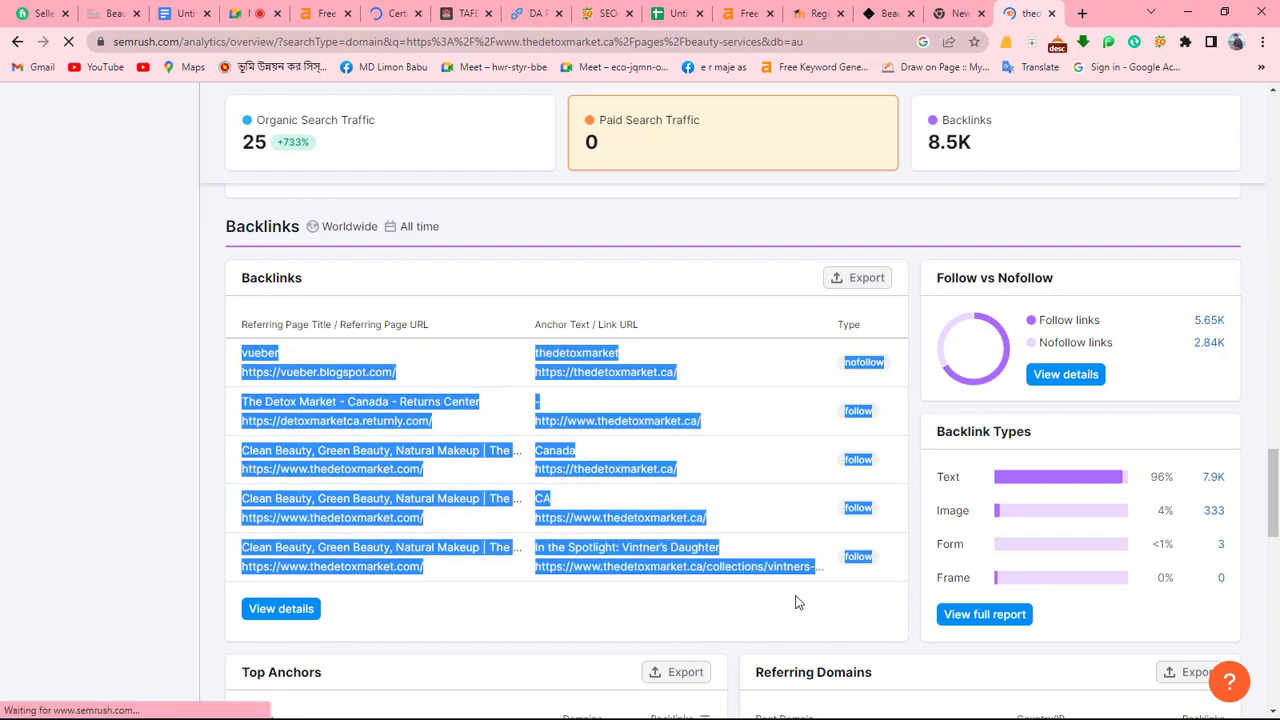
click(530, 620)
scroll(509, 609, down, 2)
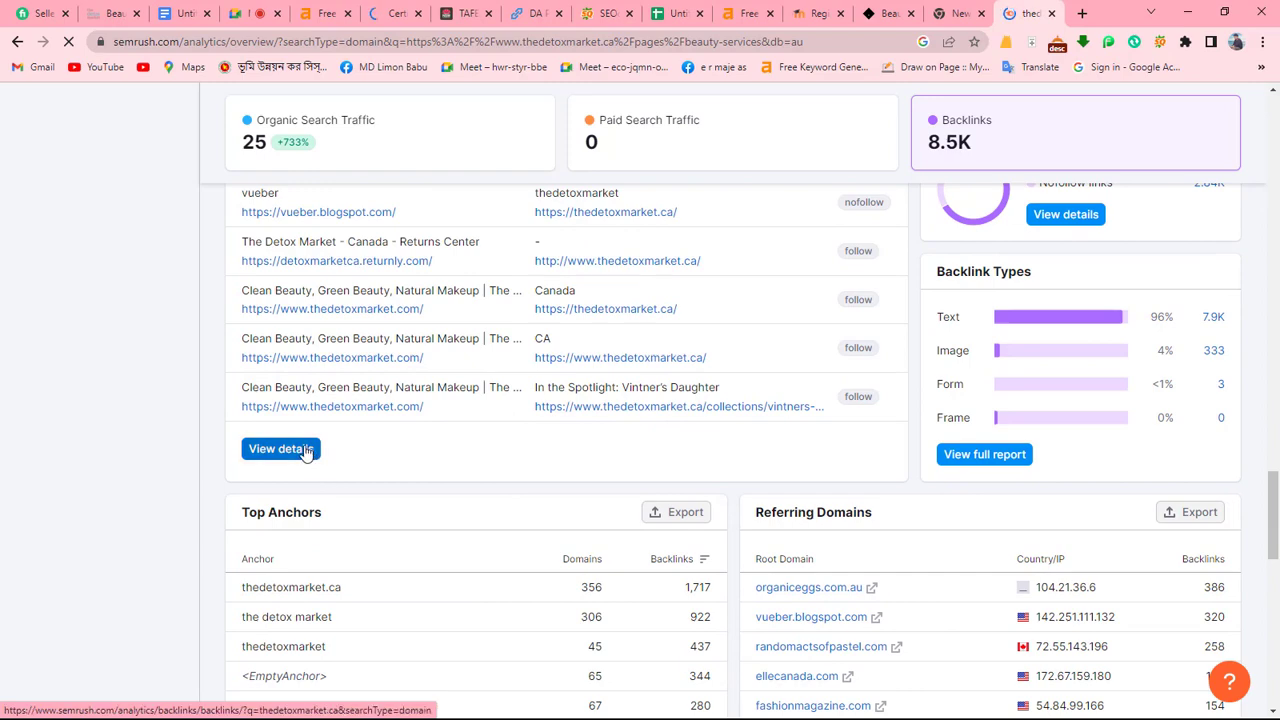
Examine the Top Anchors, Referring Domains and Indexed Pages tables, and return to the start of the Domain Overview report.
scroll(385, 492, down, 3)
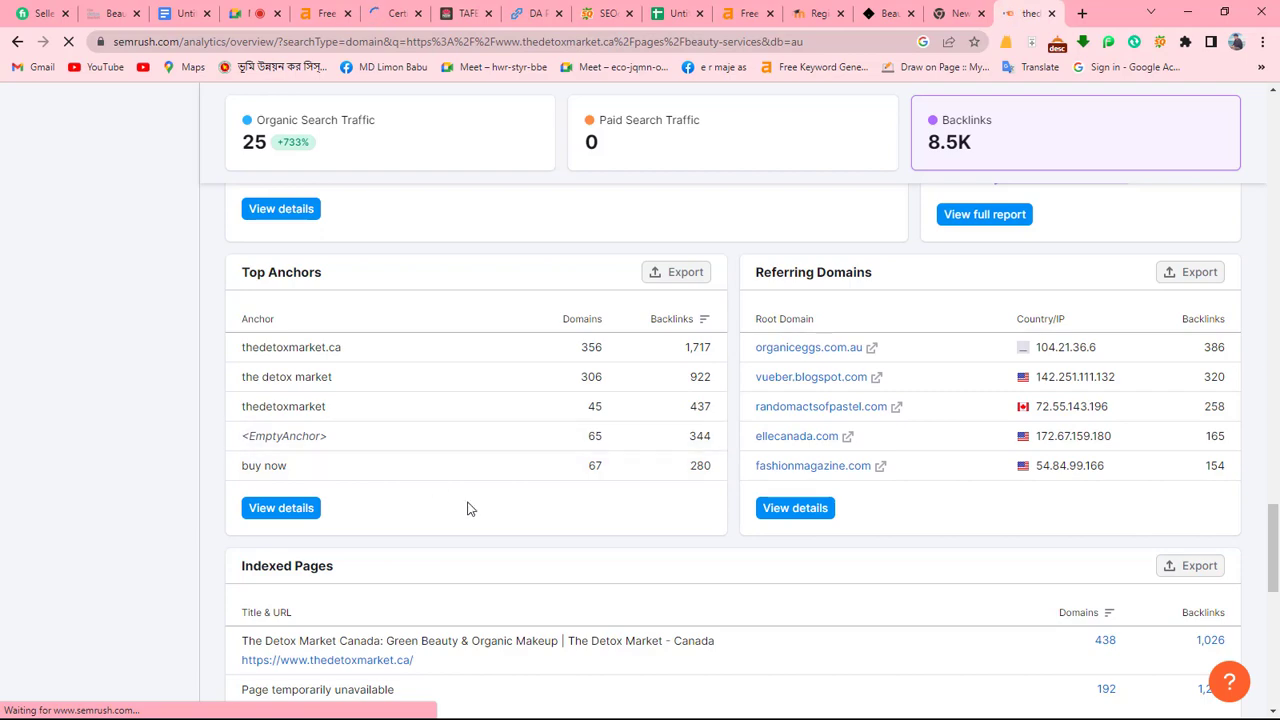
scroll(469, 503, down, 3)
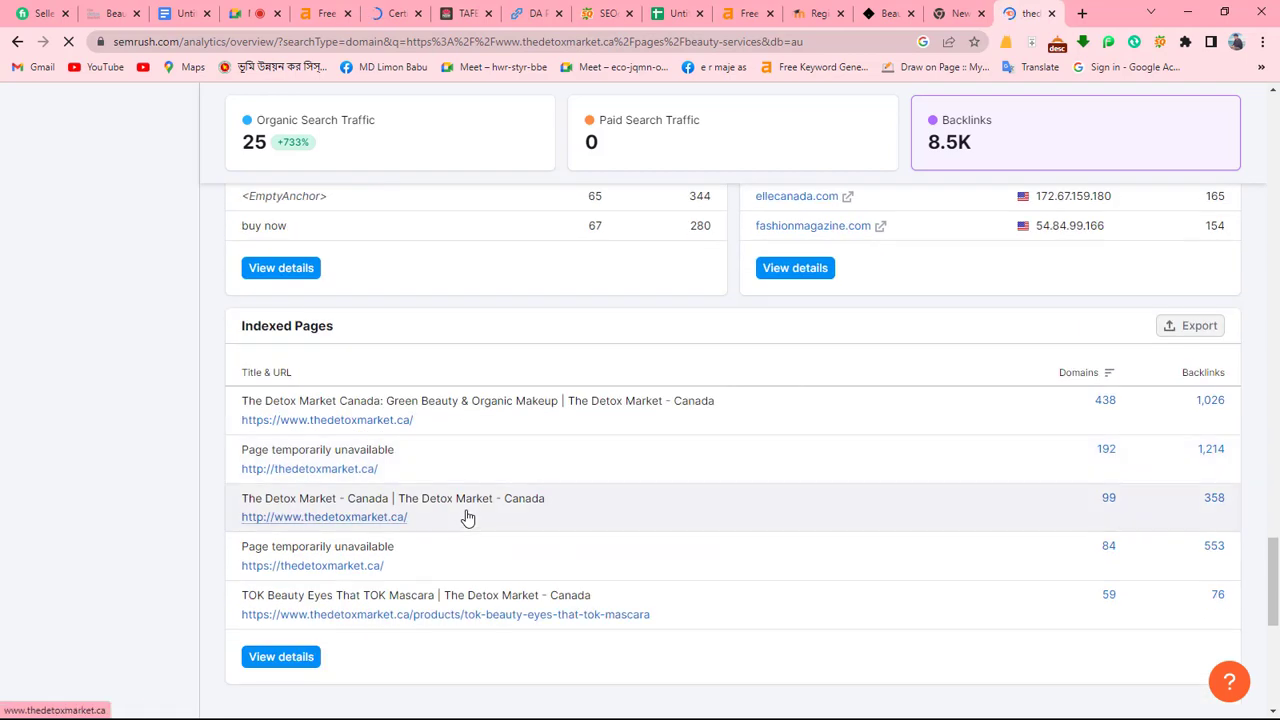
scroll(451, 511, down, 2)
scroll(408, 495, up, 2)
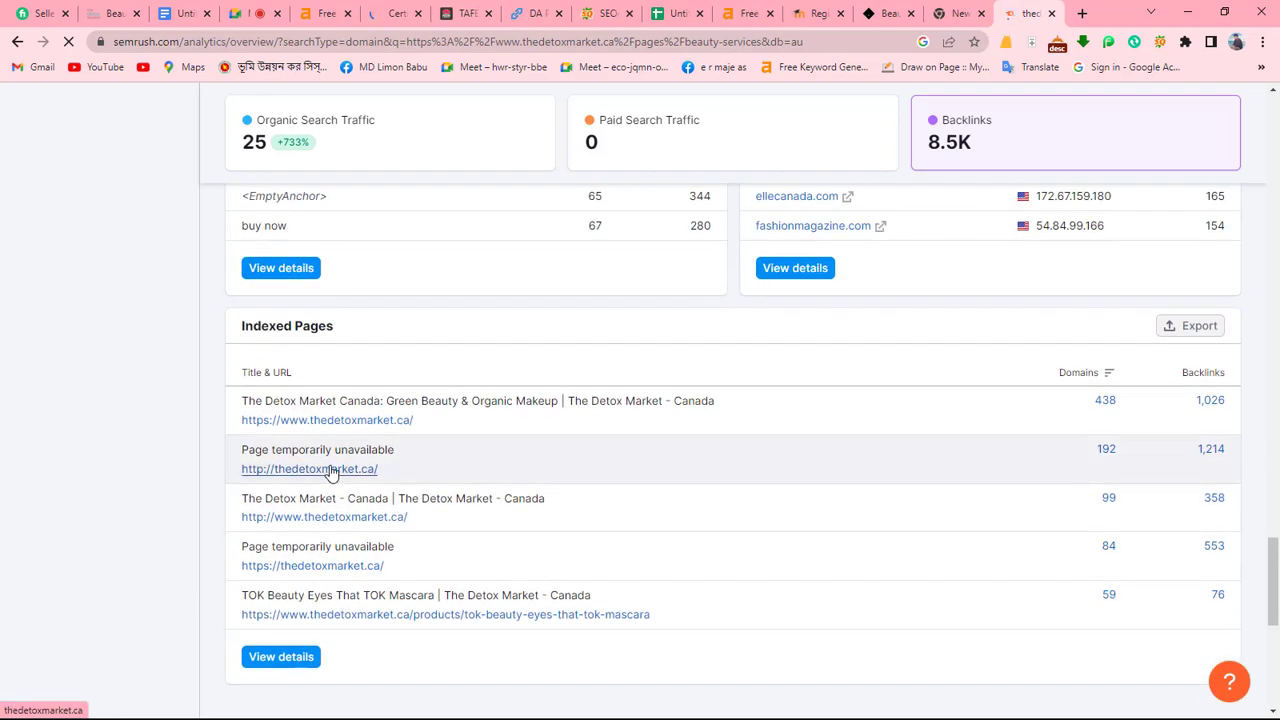
scroll(331, 449, down, 5)
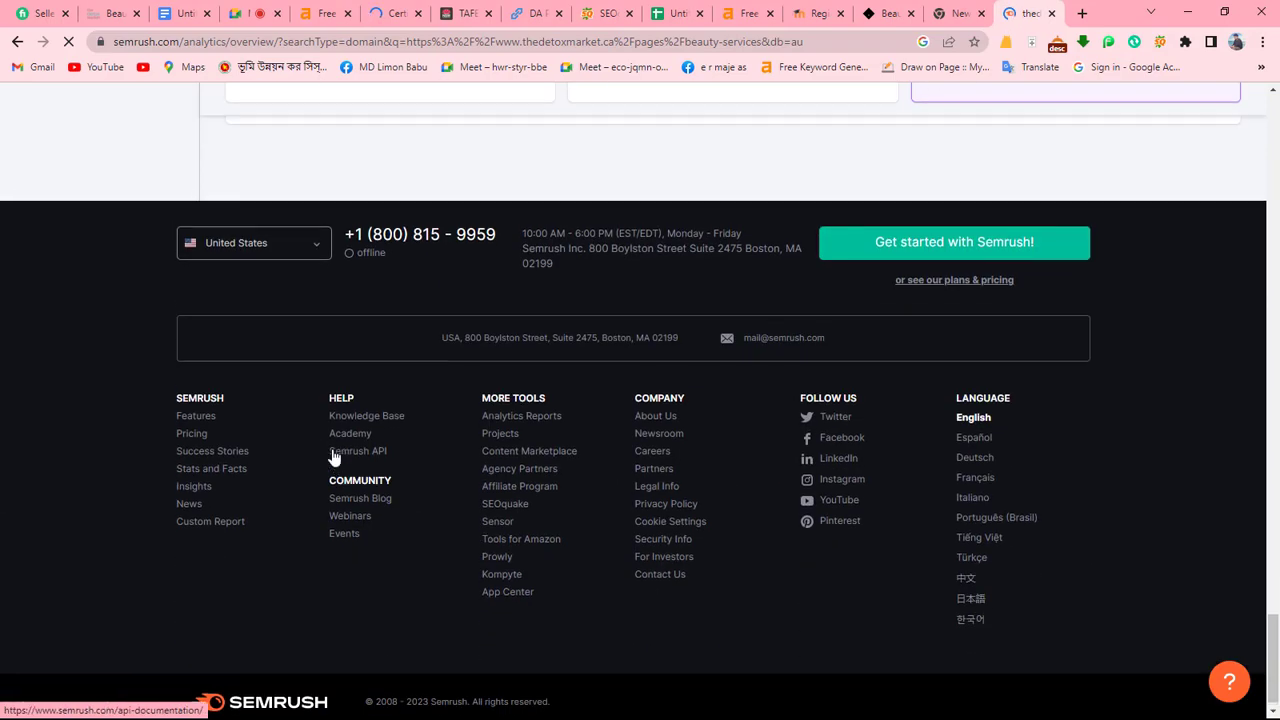
scroll(331, 453, up, 12)
scroll(333, 452, up, 20)
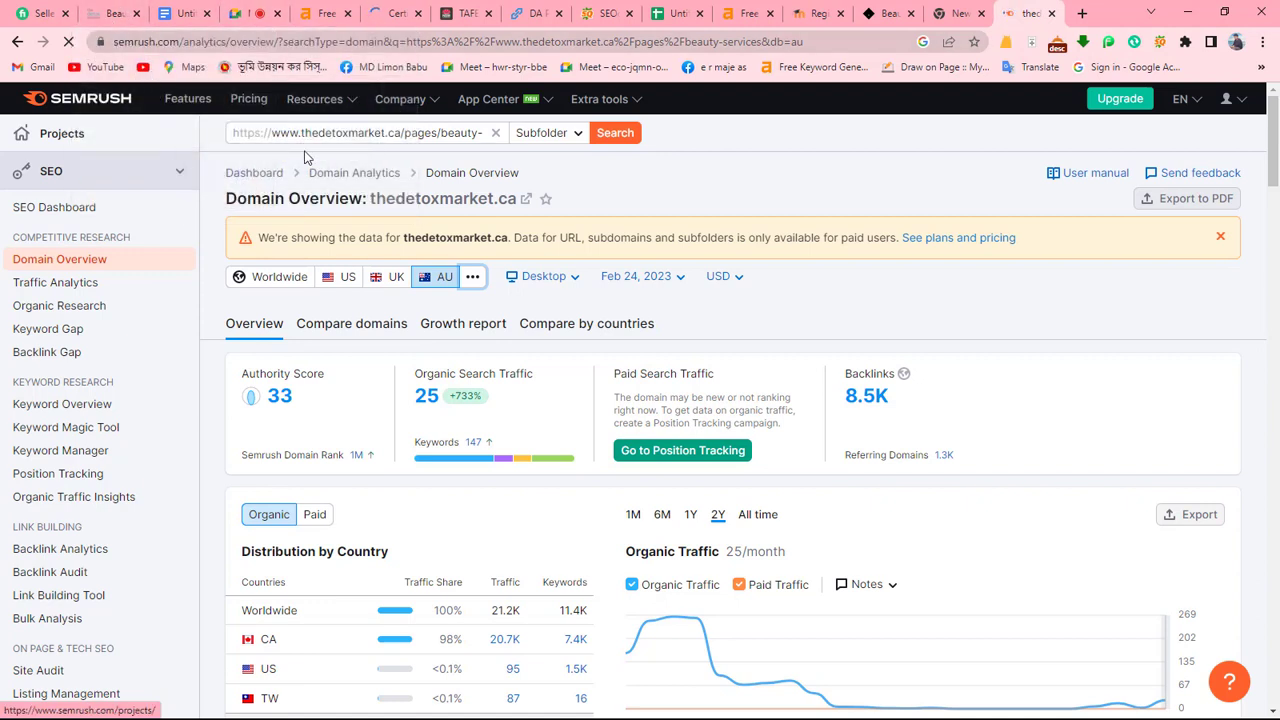
mouse_move(446, 397)
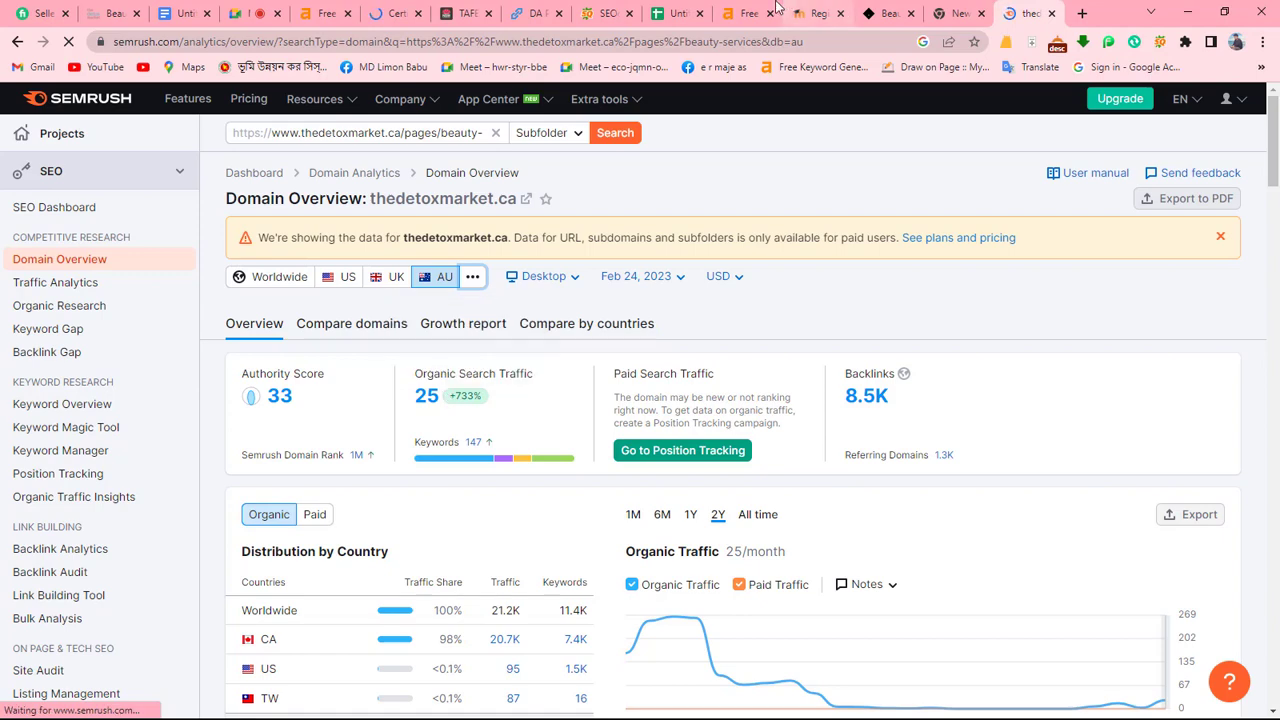
Check the collected link in the Google Sheets spreadsheet and bring up the SEO task list document in Google Docs.
click(672, 13)
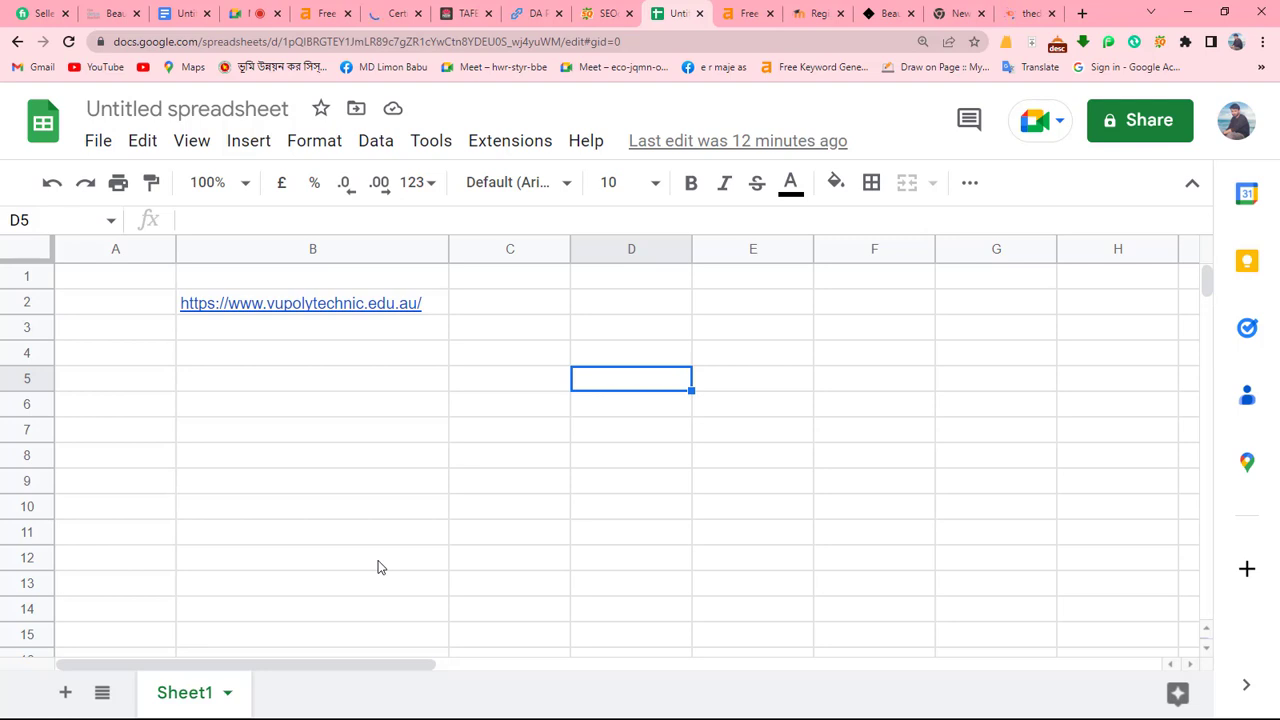
click(185, 13)
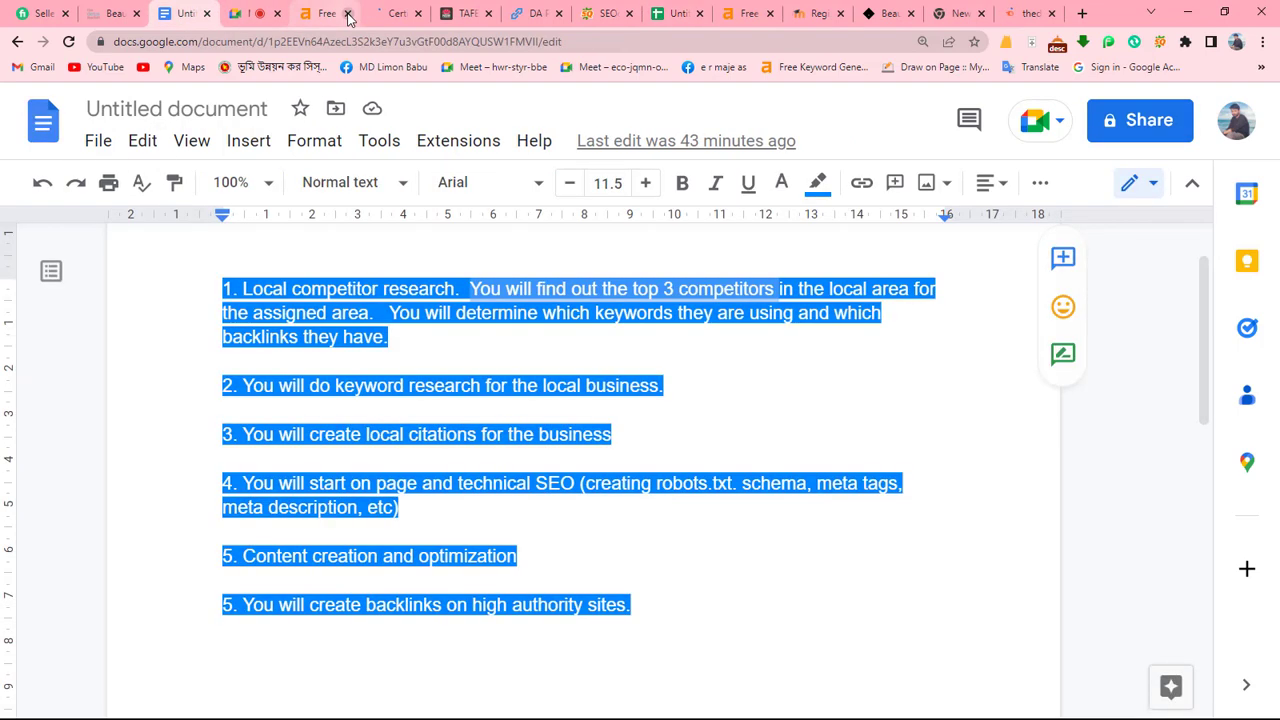
mouse_move(370, 27)
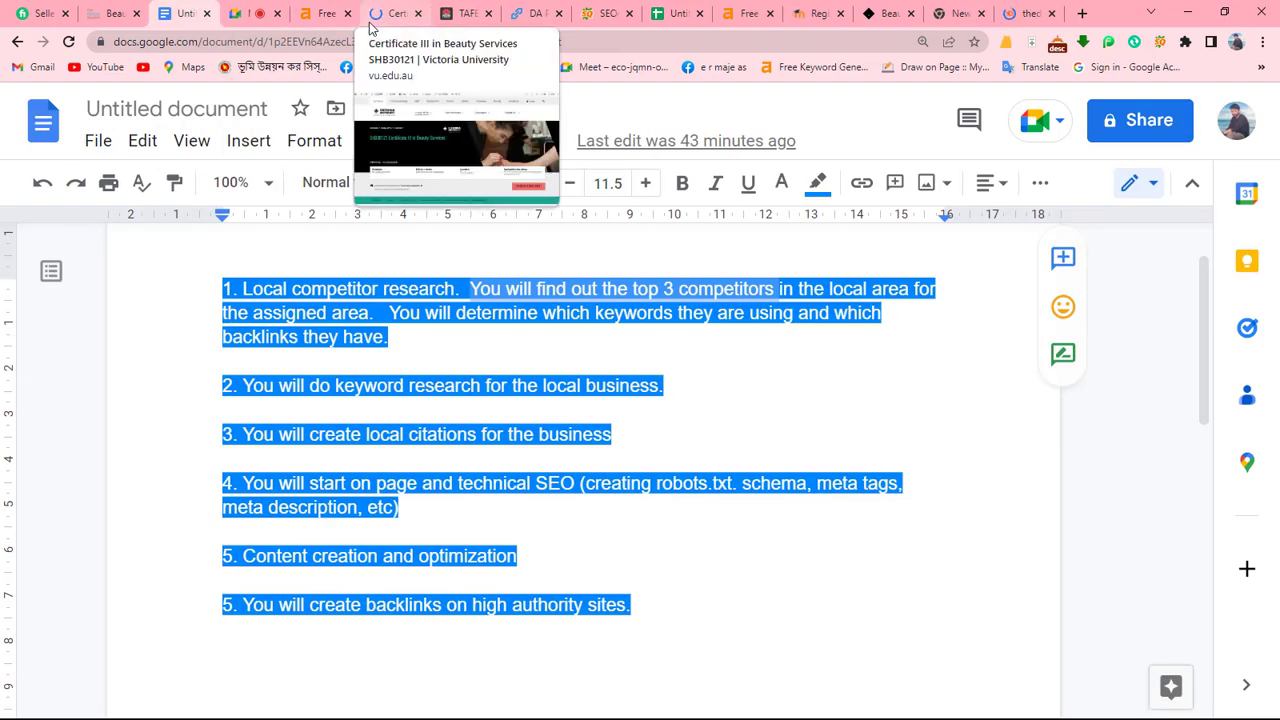